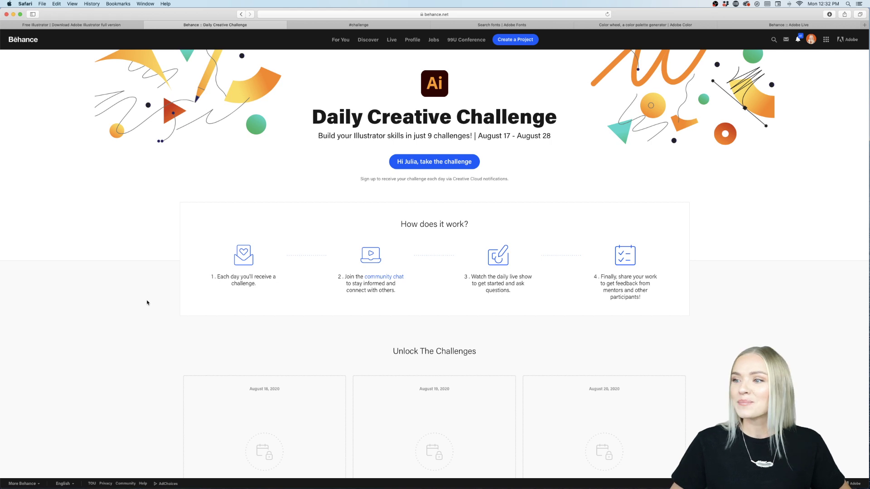
Review the Daily Creative Challenge page, from the How does it work section through the dated challenge cards
{"action": "scroll", "coordinate": [147, 303], "scroll_direction": "down", "scroll_amount": 5}
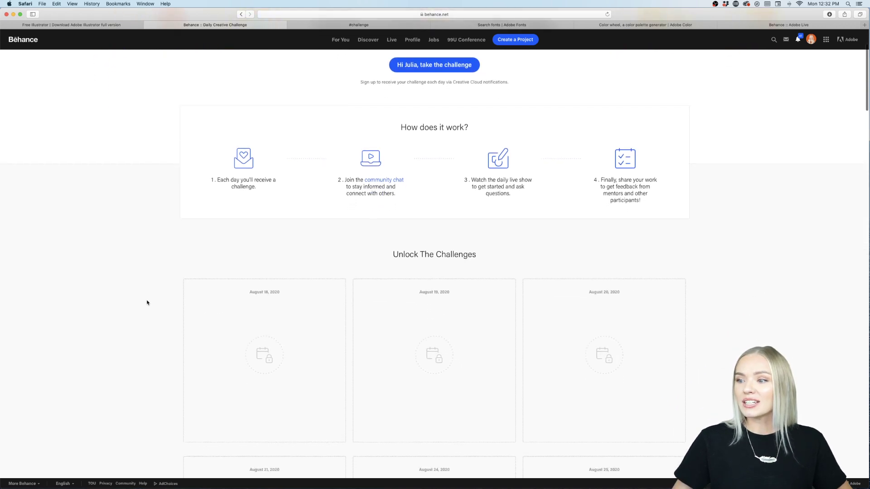
{"action": "scroll", "coordinate": [147, 302], "scroll_direction": "up", "scroll_amount": 6}
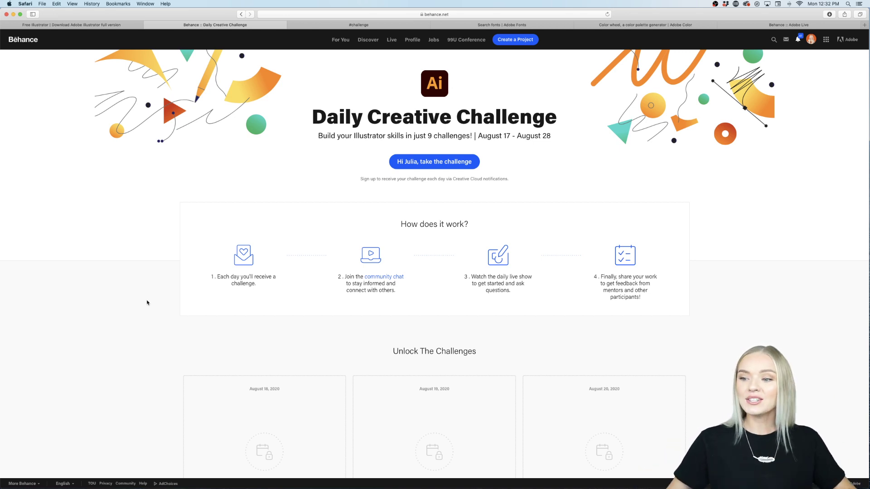
{"action": "scroll", "coordinate": [147, 302], "scroll_direction": "down", "scroll_amount": 5}
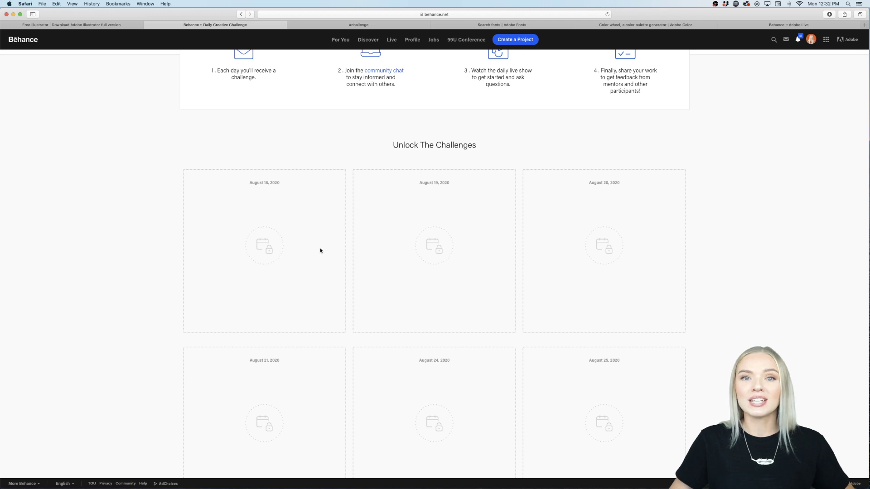
{"action": "scroll", "coordinate": [321, 251], "scroll_direction": "up", "scroll_amount": 5}
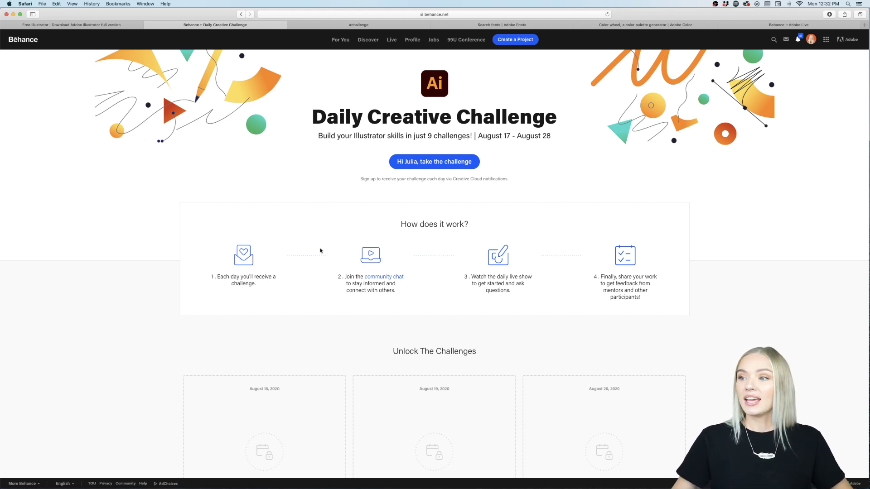
{"action": "scroll", "coordinate": [355, 267], "scroll_direction": "down", "scroll_amount": 6}
{"action": "scroll", "coordinate": [547, 161], "scroll_direction": "down", "scroll_amount": 3}
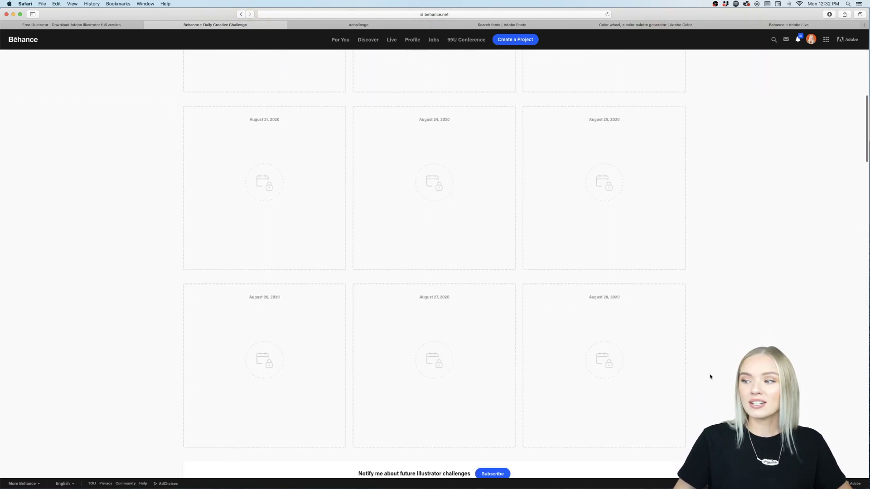
{"action": "scroll", "coordinate": [707, 375], "scroll_direction": "up", "scroll_amount": 10}
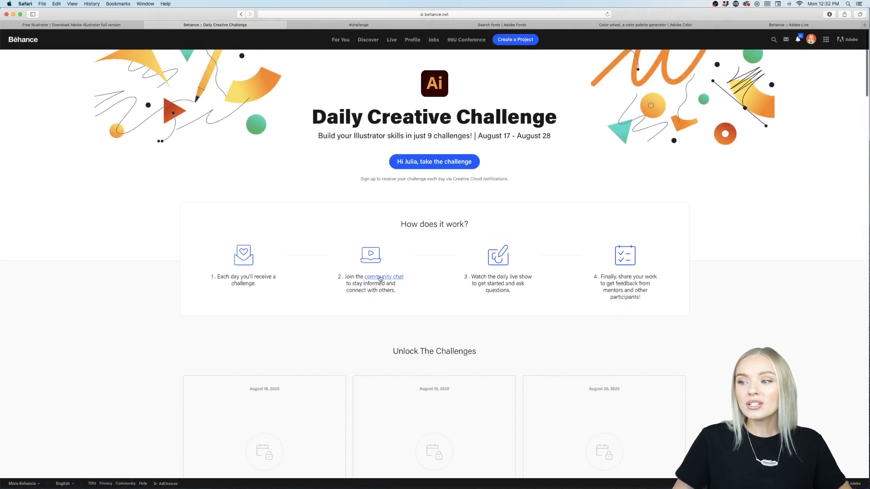
Switch to the Adobe Illustrator Discord server and browse the artwork and mentor feedback posted in the challenge channel
{"action": "left_click", "coordinate": [359, 25]}
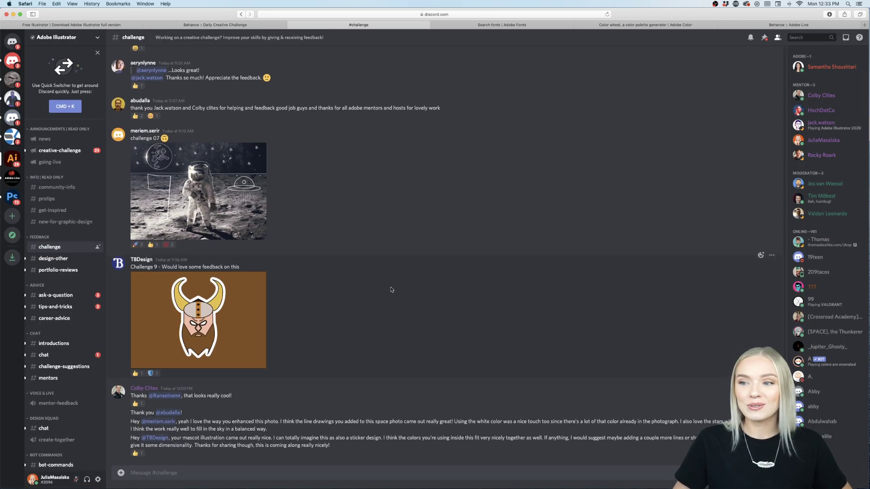
{"action": "scroll", "coordinate": [391, 290], "scroll_direction": "up", "scroll_amount": 10}
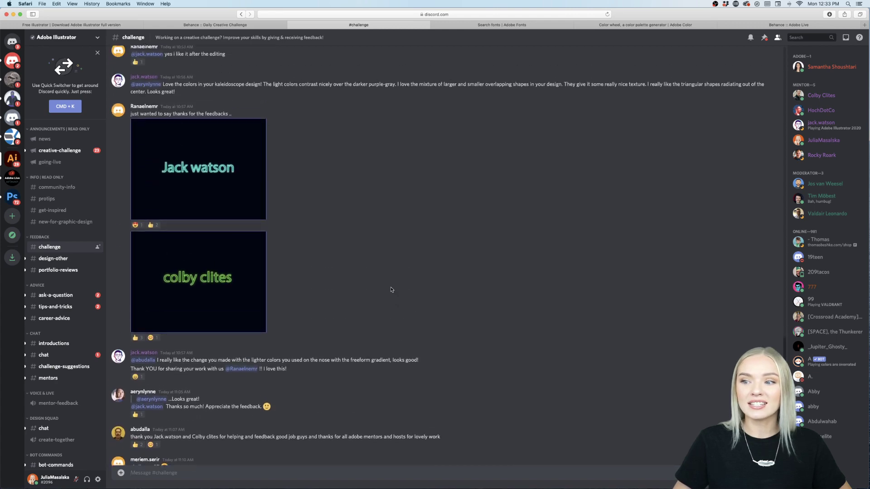
{"action": "scroll", "coordinate": [391, 290], "scroll_direction": "up", "scroll_amount": 15}
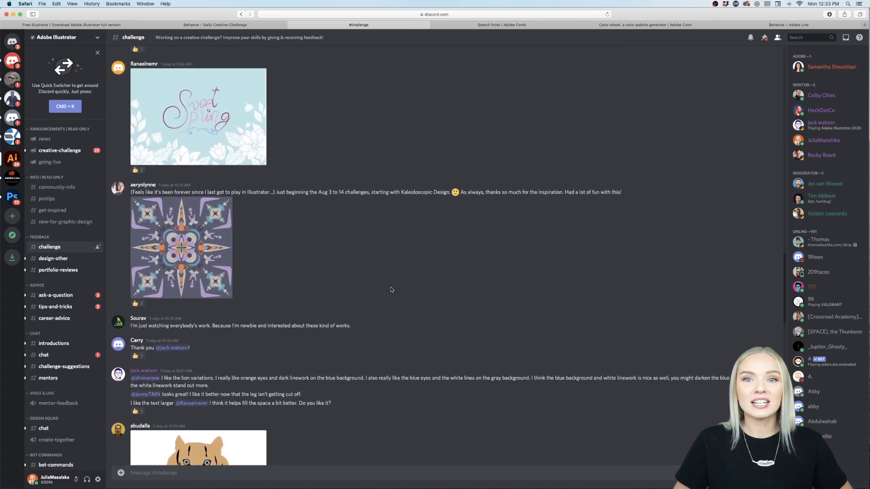
{"action": "scroll", "coordinate": [391, 290], "scroll_direction": "down", "scroll_amount": 20}
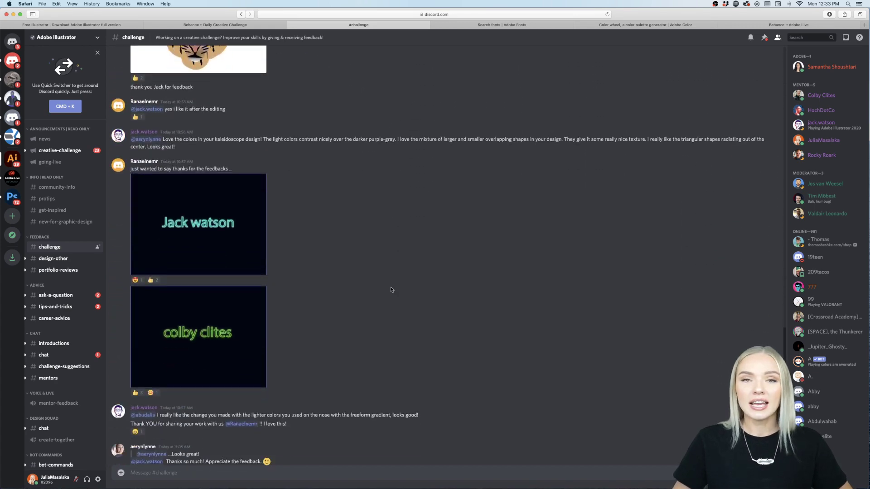
{"action": "scroll", "coordinate": [391, 290], "scroll_direction": "down", "scroll_amount": 5}
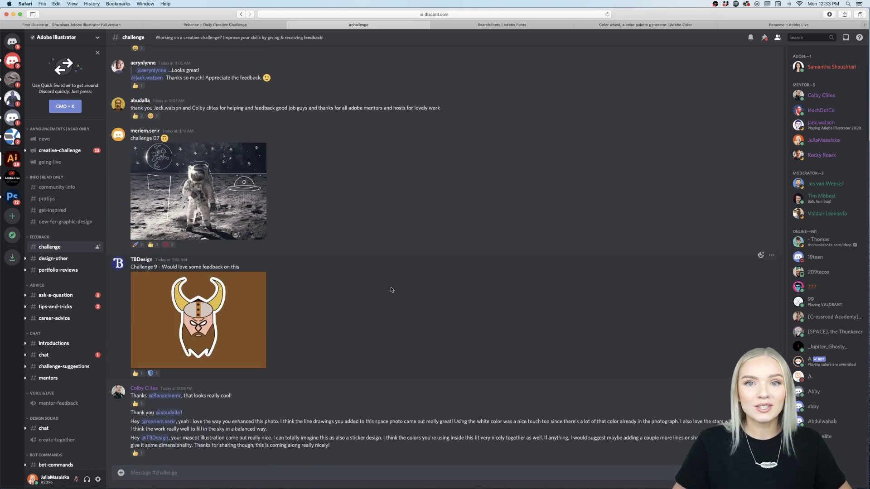
{"action": "scroll", "coordinate": [391, 290], "scroll_direction": "up", "scroll_amount": 15}
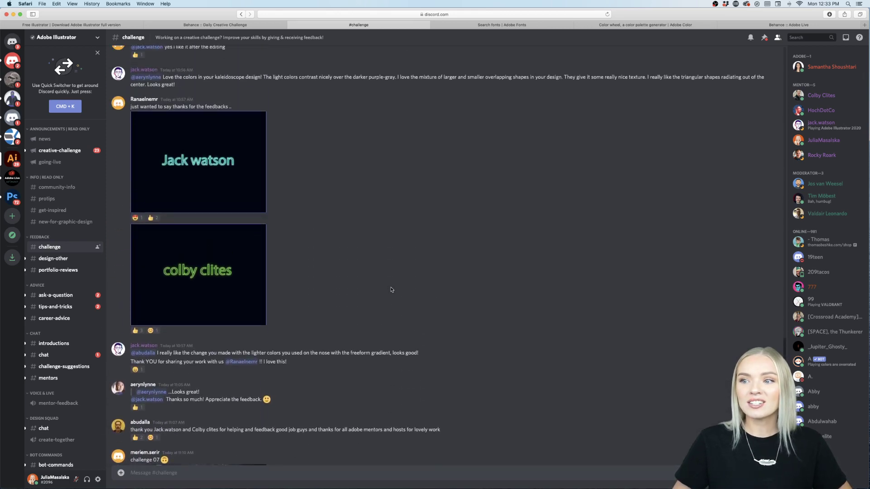
{"action": "scroll", "coordinate": [392, 290], "scroll_direction": "up", "scroll_amount": 15}
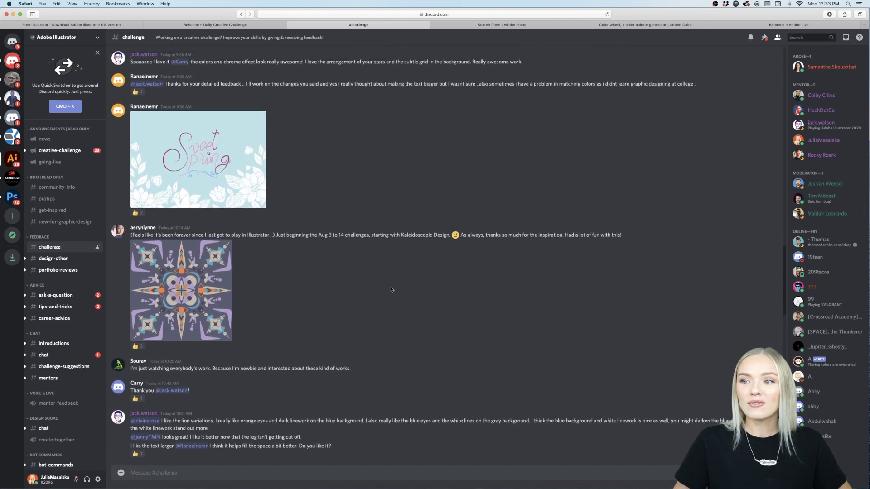
{"action": "scroll", "coordinate": [391, 290], "scroll_direction": "up", "scroll_amount": 10}
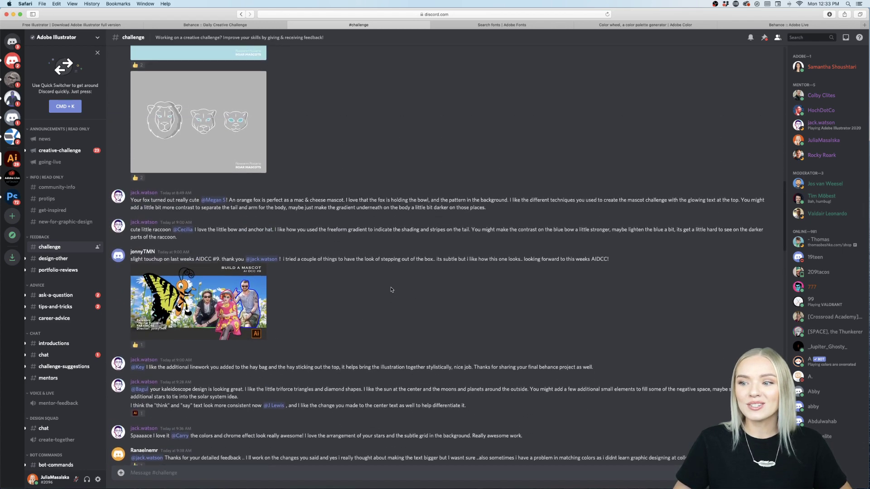
View the "Build a Mascot" submission image enlarged, close it and return to the newest messages in the challenge channel
{"action": "left_click", "coordinate": [258, 313]}
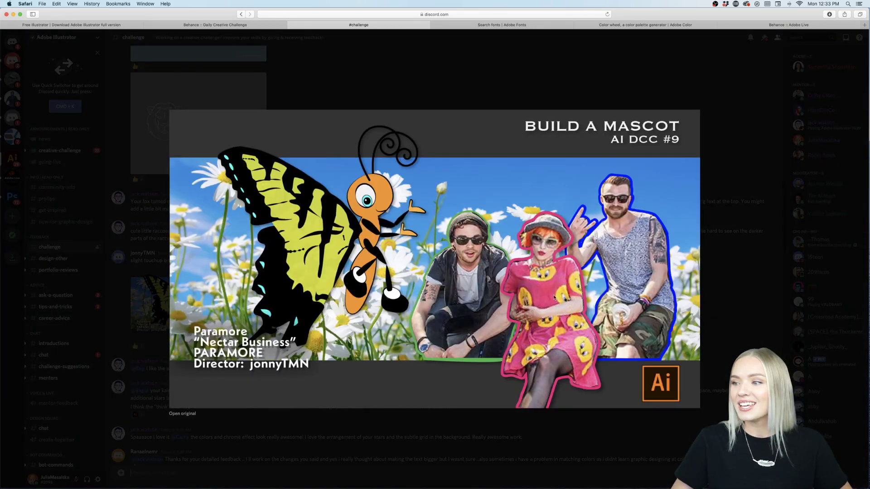
{"action": "left_click", "coordinate": [719, 280]}
{"action": "scroll", "coordinate": [471, 316], "scroll_direction": "down", "scroll_amount": 20}
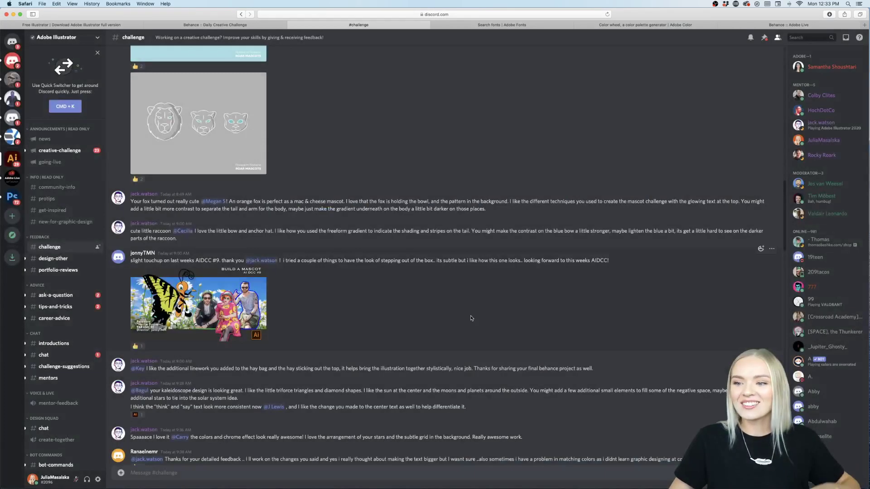
{"action": "scroll", "coordinate": [471, 317], "scroll_direction": "down", "scroll_amount": 4}
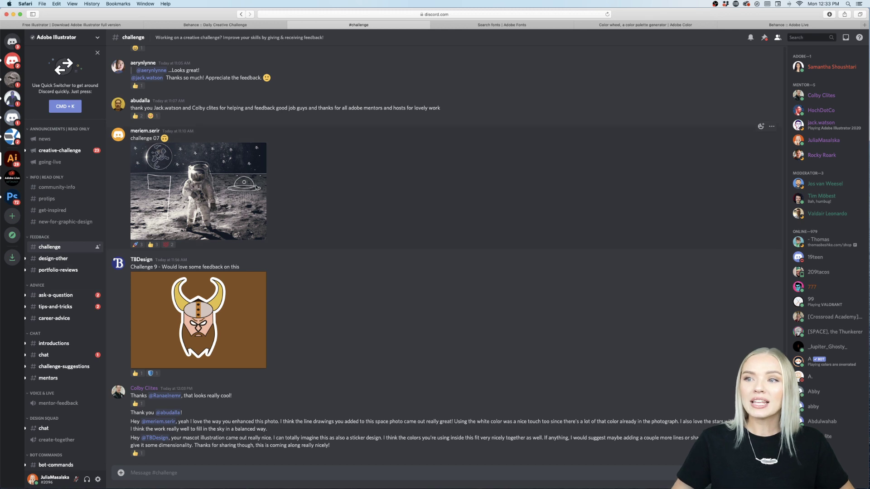
Return to the Behance Daily Creative Challenge page and show its full web address
{"action": "left_click", "coordinate": [456, 15]}
{"action": "left_click", "coordinate": [380, 299]}
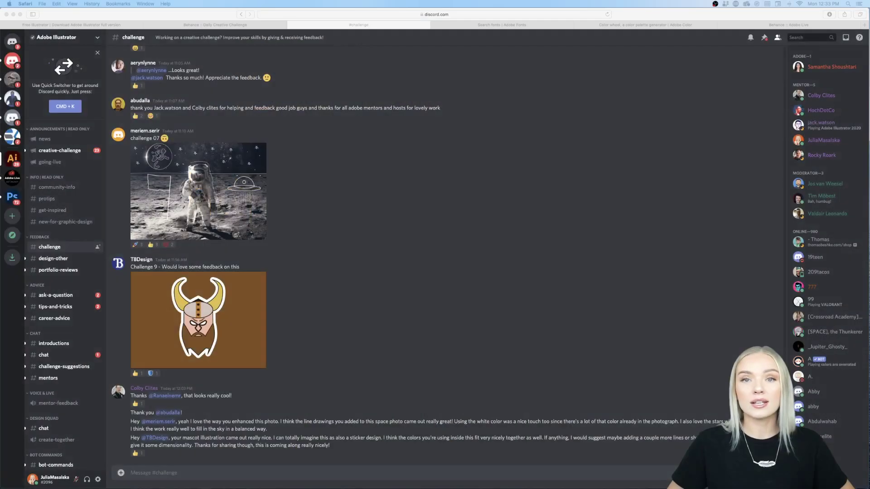
{"action": "left_click", "coordinate": [215, 24]}
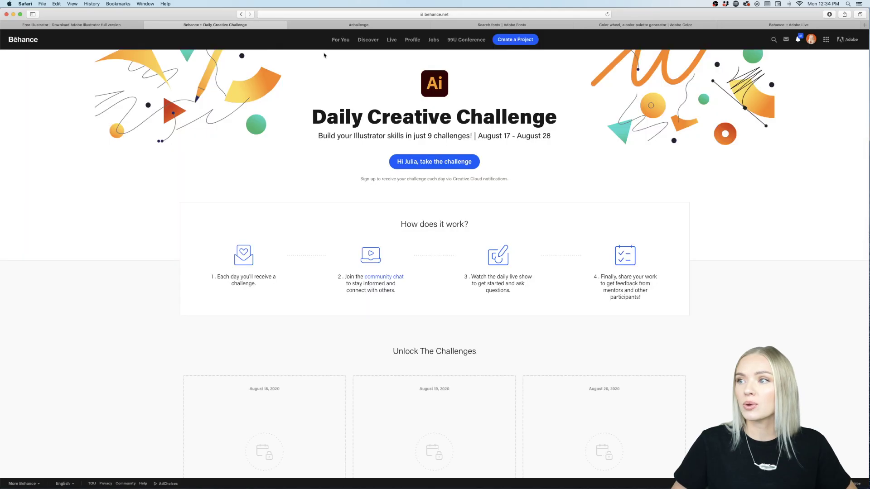
{"action": "left_click", "coordinate": [469, 14]}
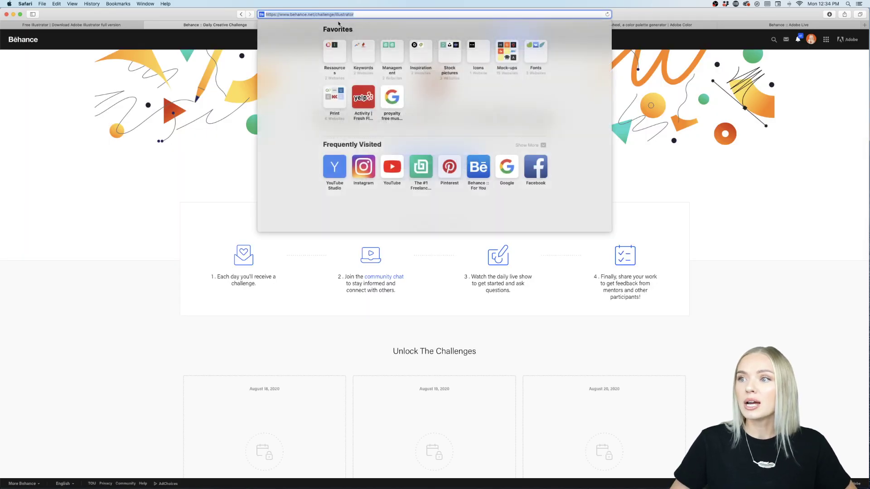
{"action": "left_click", "coordinate": [155, 237]}
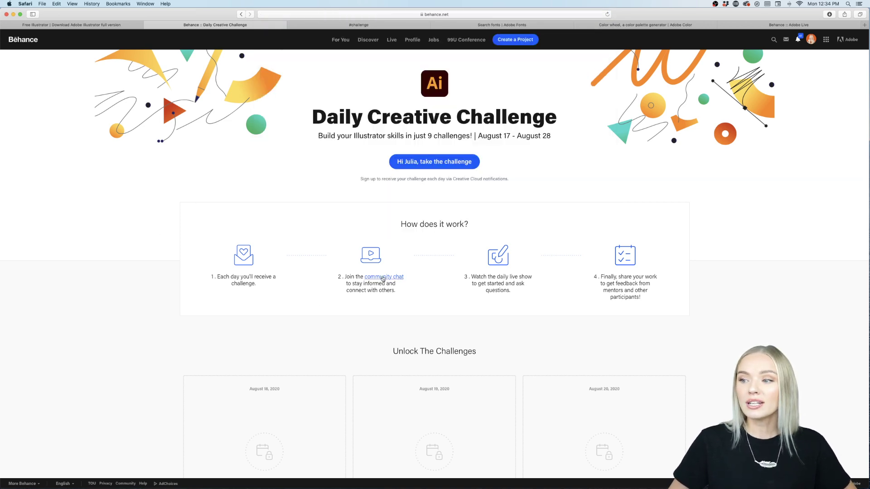
Go to the community chat from the challenge page and look through the design-other and portfolio-reviews channels
{"action": "left_click", "coordinate": [383, 277]}
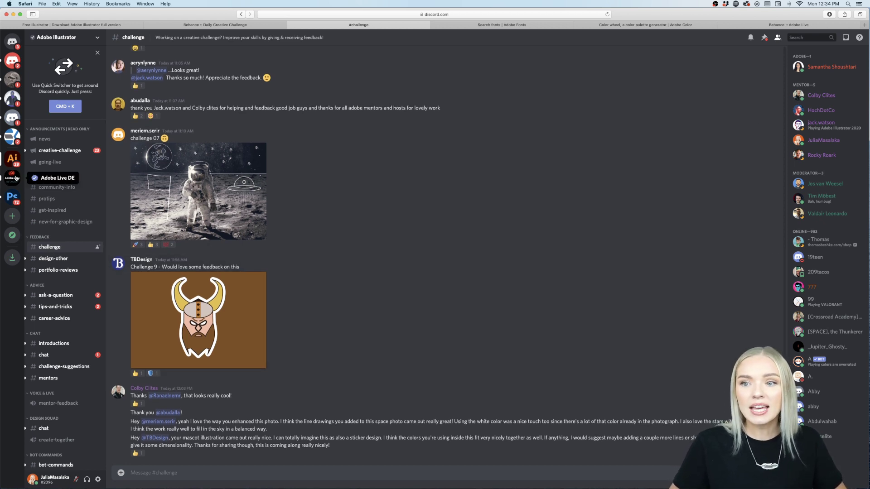
{"action": "left_click", "coordinate": [61, 261]}
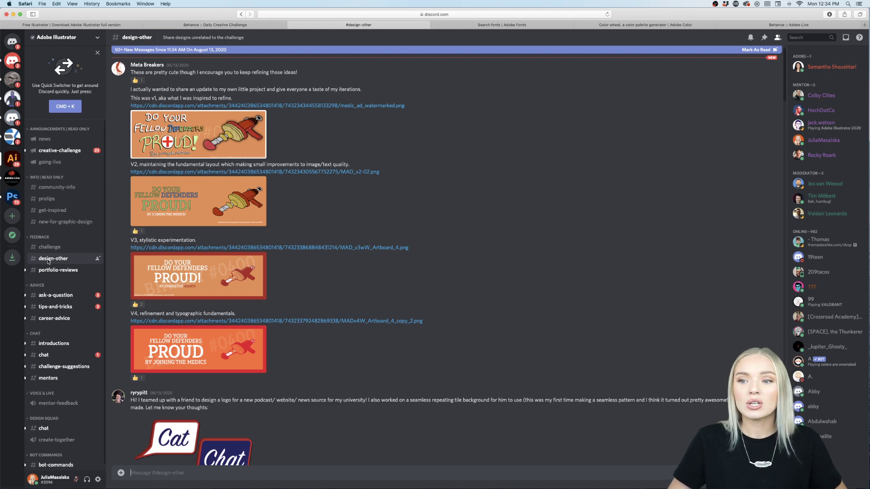
{"action": "left_click", "coordinate": [62, 270]}
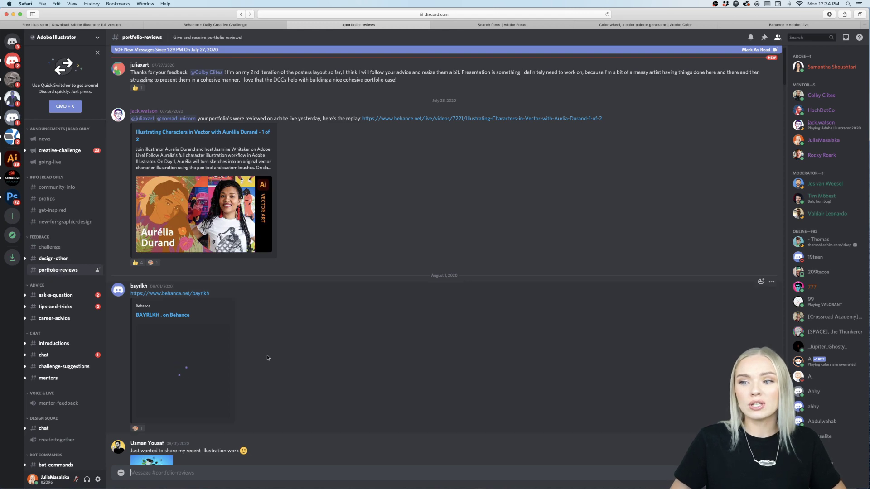
{"action": "scroll", "coordinate": [268, 358], "scroll_direction": "down", "scroll_amount": 15}
{"action": "scroll", "coordinate": [267, 358], "scroll_direction": "down", "scroll_amount": 5}
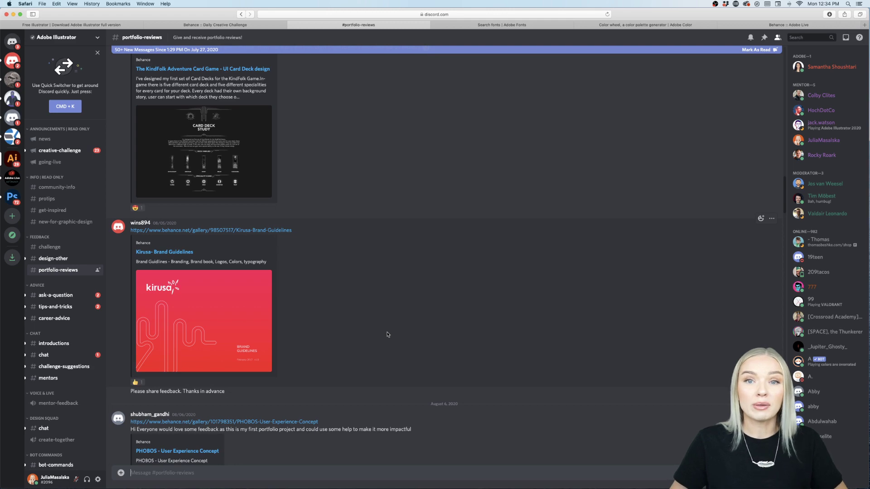
{"action": "scroll", "coordinate": [388, 334], "scroll_direction": "down", "scroll_amount": 15}
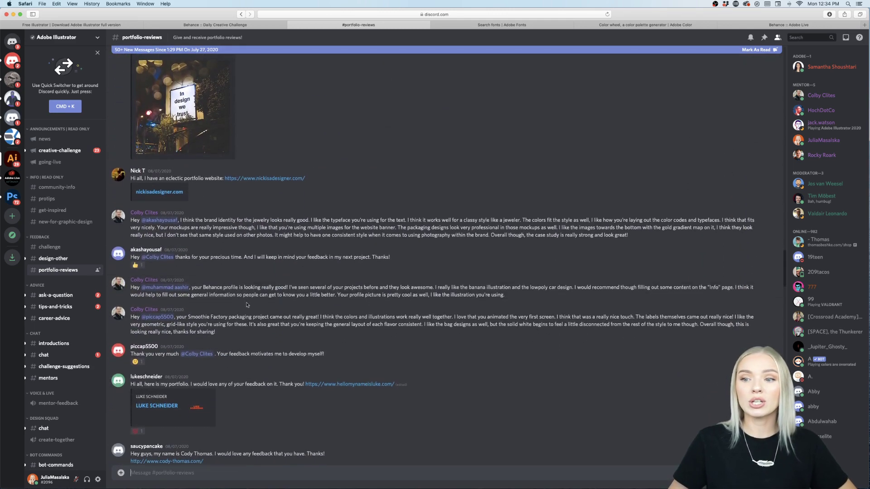
Open the ask-a-question channel and read through the members' Illustrator questions and answers
{"action": "left_click", "coordinate": [62, 296]}
{"action": "scroll", "coordinate": [233, 352], "scroll_direction": "down", "scroll_amount": 5}
{"action": "scroll", "coordinate": [234, 357], "scroll_direction": "down", "scroll_amount": 10}
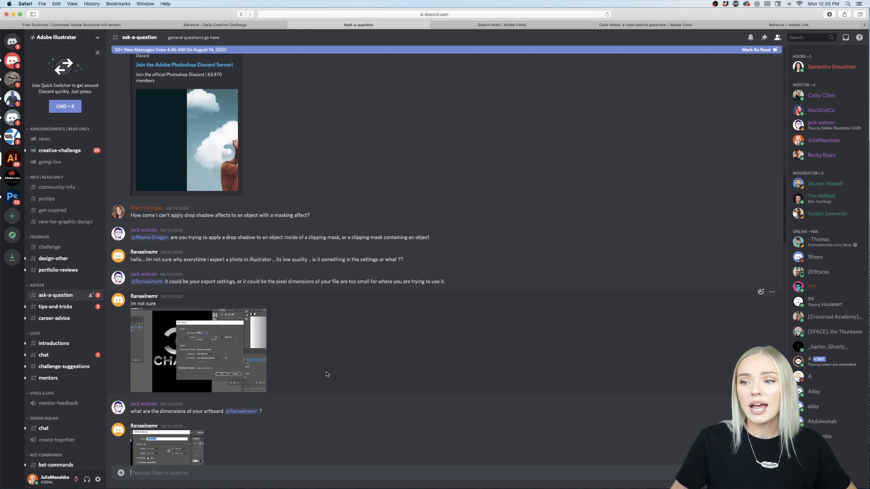
Open the tips-and-tricks channel and look over the shared tutorials on metallic gradients and Pathfinder options down to the newest post
{"action": "left_click", "coordinate": [59, 308]}
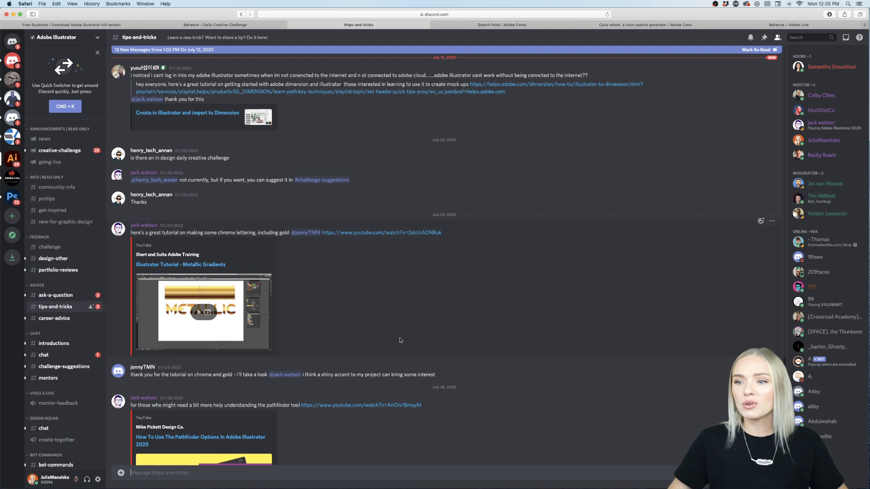
{"action": "scroll", "coordinate": [429, 342], "scroll_direction": "down", "scroll_amount": 5}
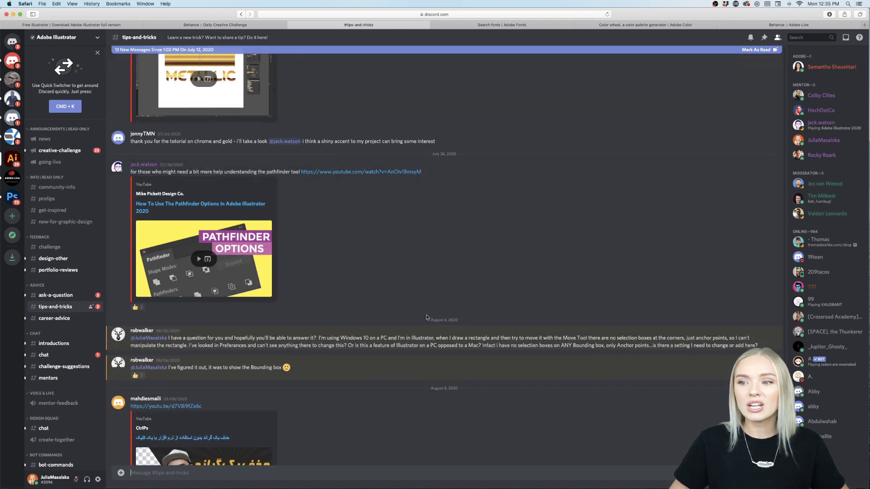
{"action": "scroll", "coordinate": [362, 280], "scroll_direction": "down", "scroll_amount": 1}
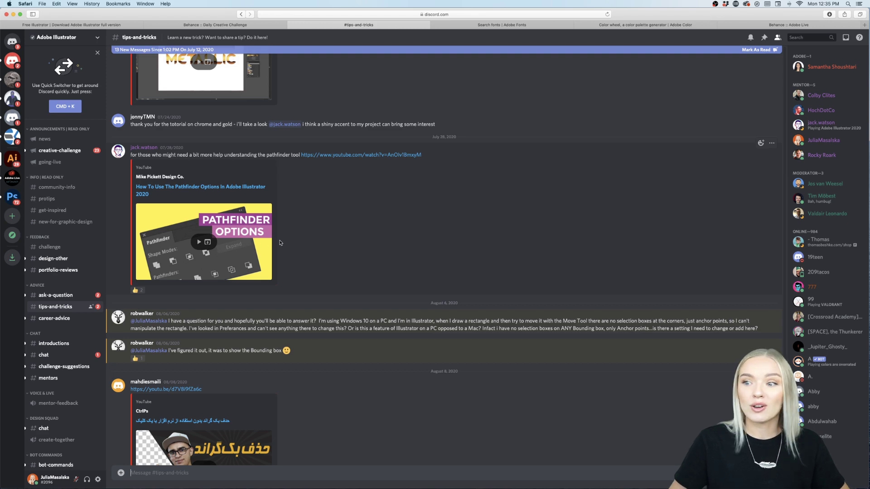
{"action": "scroll", "coordinate": [281, 242], "scroll_direction": "up", "scroll_amount": 5}
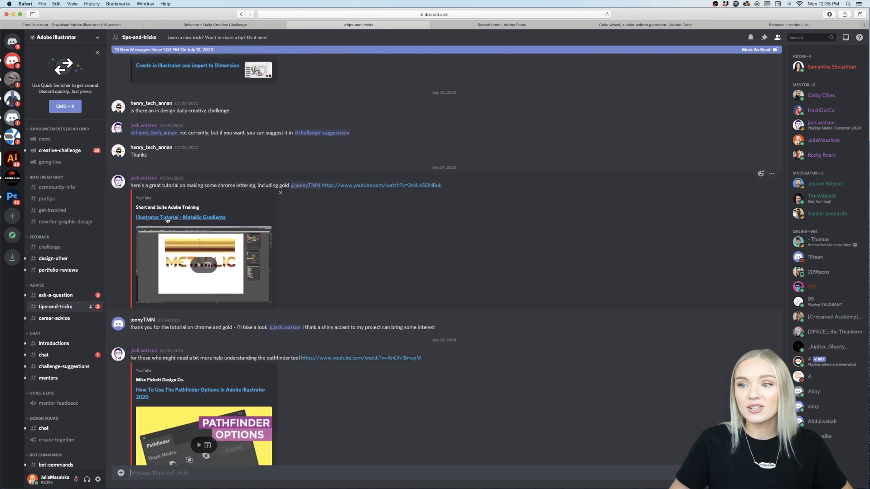
{"action": "scroll", "coordinate": [339, 277], "scroll_direction": "down", "scroll_amount": 1}
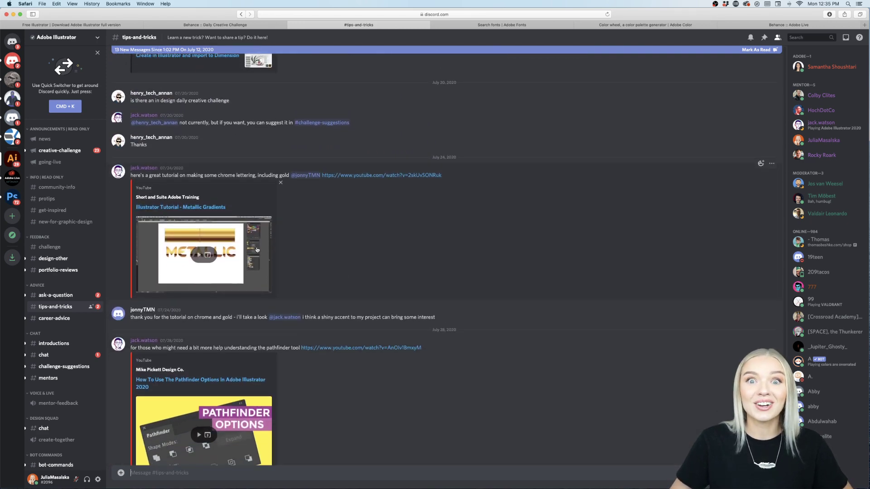
{"action": "scroll", "coordinate": [315, 265], "scroll_direction": "down", "scroll_amount": 10}
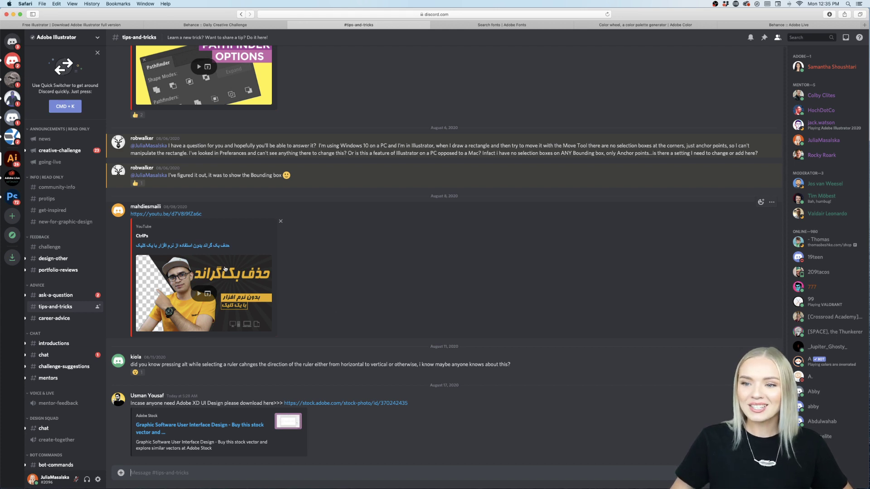
Open the introductions channel and read through the new members' introductions
{"action": "left_click", "coordinate": [86, 340]}
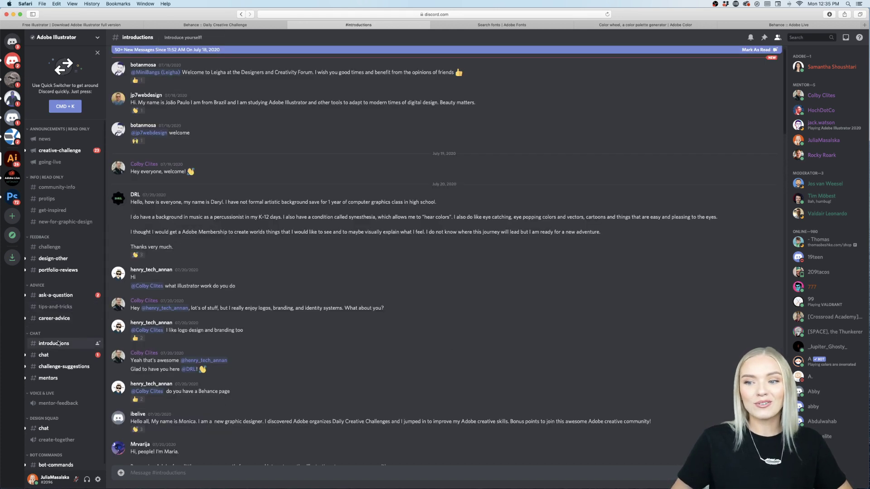
{"action": "scroll", "coordinate": [309, 393], "scroll_direction": "down", "scroll_amount": 6}
{"action": "scroll", "coordinate": [310, 392], "scroll_direction": "down", "scroll_amount": 2}
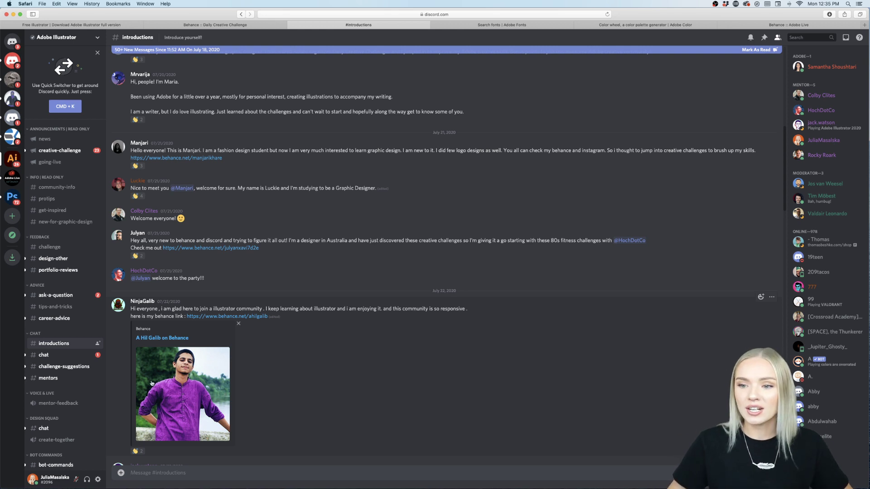
Open the challenge-suggestions channel to look over its posts, and return to the Illustrator free trial page
{"action": "left_click", "coordinate": [62, 366]}
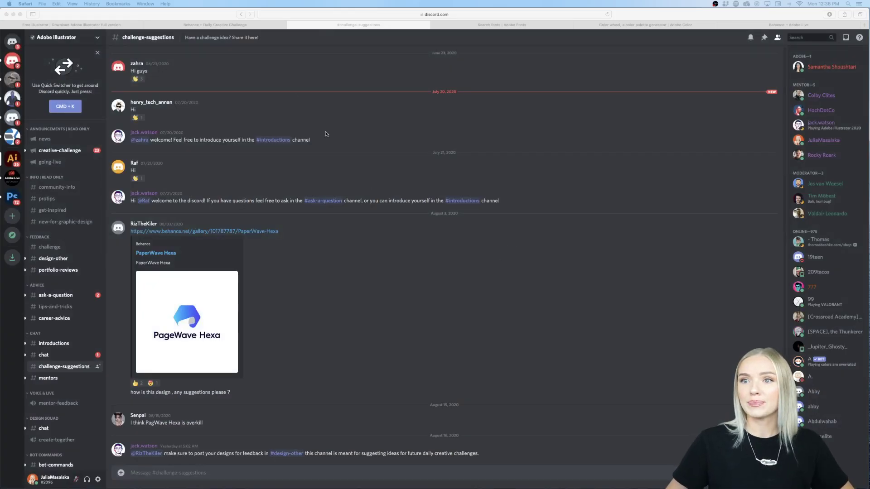
{"action": "left_click", "coordinate": [253, 26]}
{"action": "left_click", "coordinate": [88, 25]}
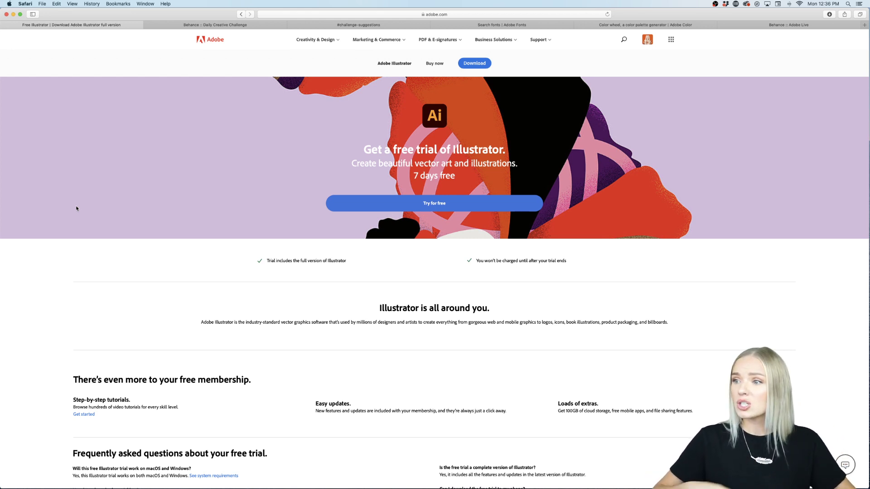
Load google.com in the browser tab that holds the Illustrator free trial page
{"action": "left_click", "coordinate": [482, 14]}
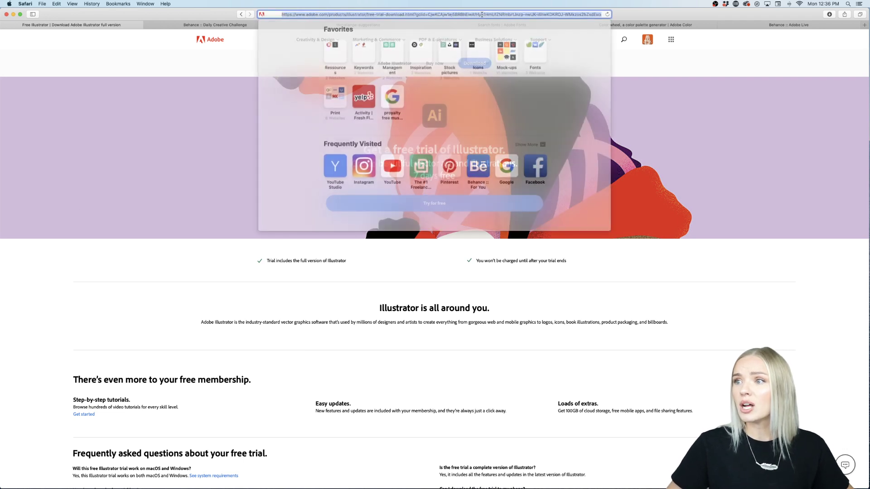
{"action": "left_click", "coordinate": [212, 106]}
{"action": "key", "text": "super+l"}
{"action": "type", "text": "google.com"}
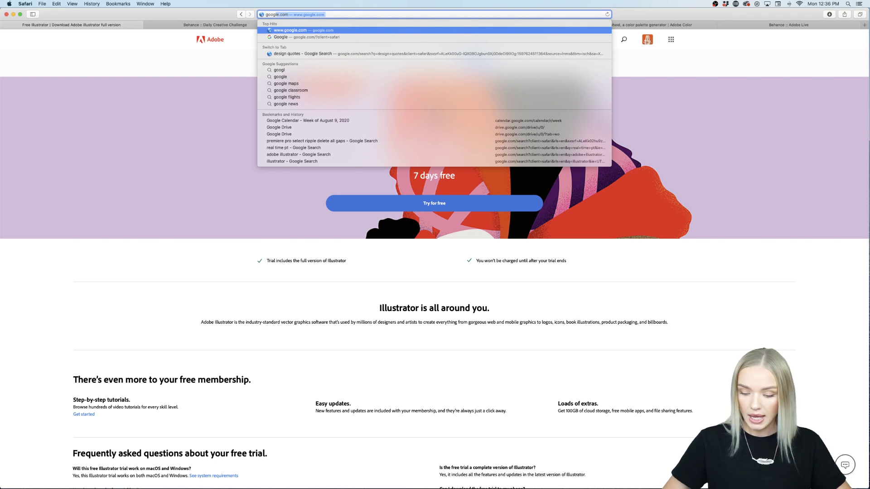
{"action": "key", "text": "Return"}
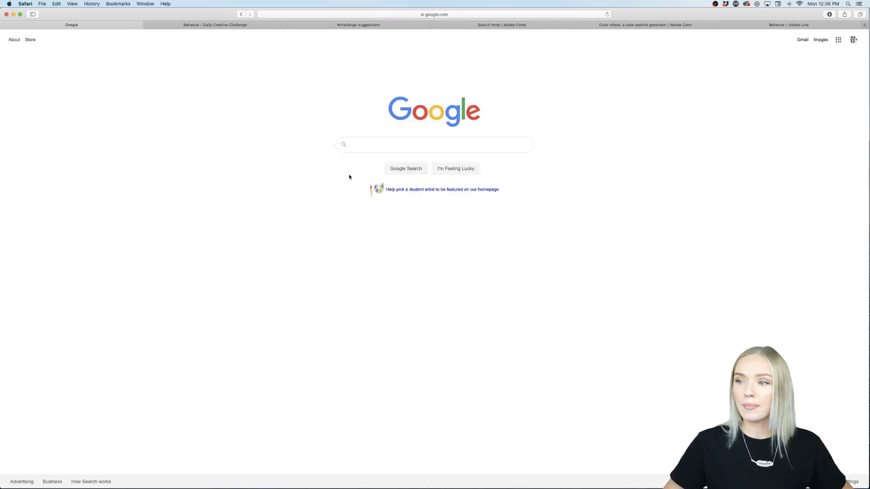
Search Google for "adobe illustrator creative cloud" and open Adobe's Illustrator free trial page from the results
{"action": "type", "text": "adobe ill"}
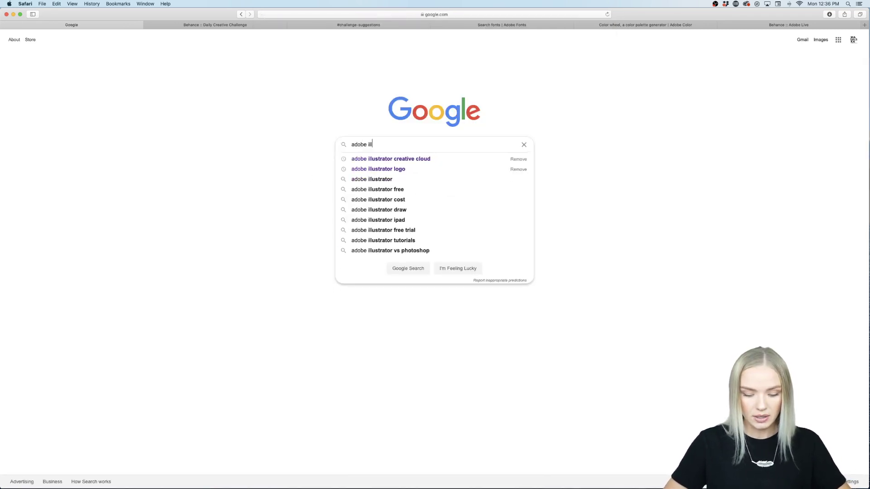
{"action": "type", "text": "ustrator cre"}
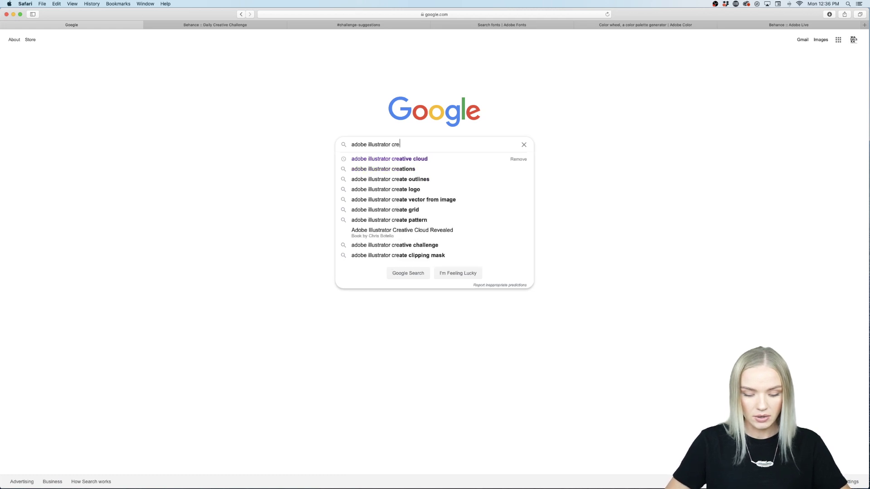
{"action": "type", "text": "ative cloud"}
{"action": "key", "text": "Return"}
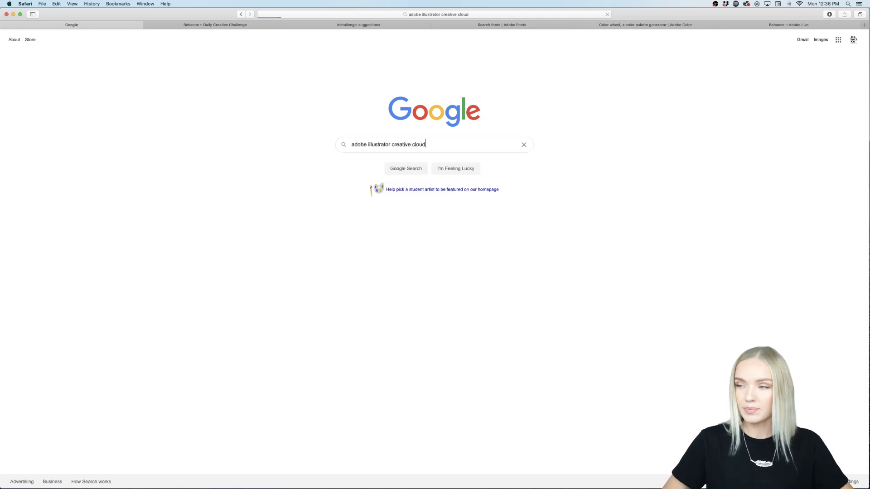
{"action": "left_click", "coordinate": [82, 140]}
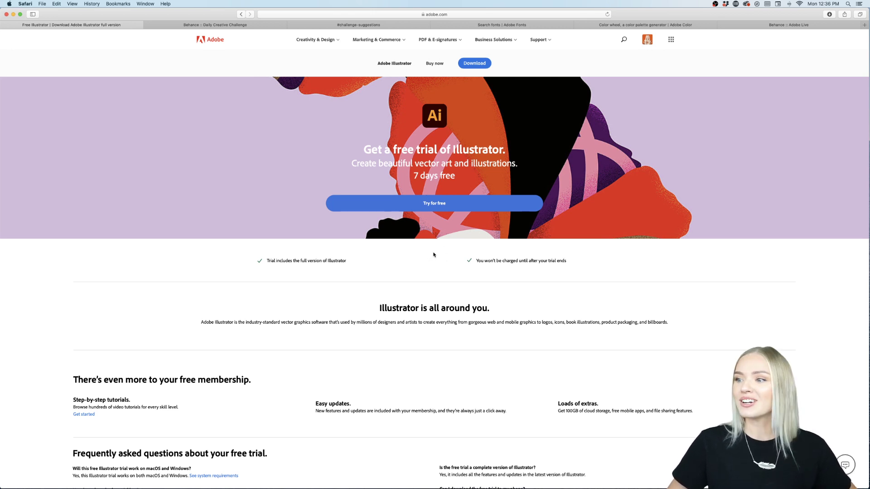
Review the 7-day free trial plans for Illustrator and the installed apps list in the Creative Cloud desktop app
{"action": "left_click", "coordinate": [433, 204]}
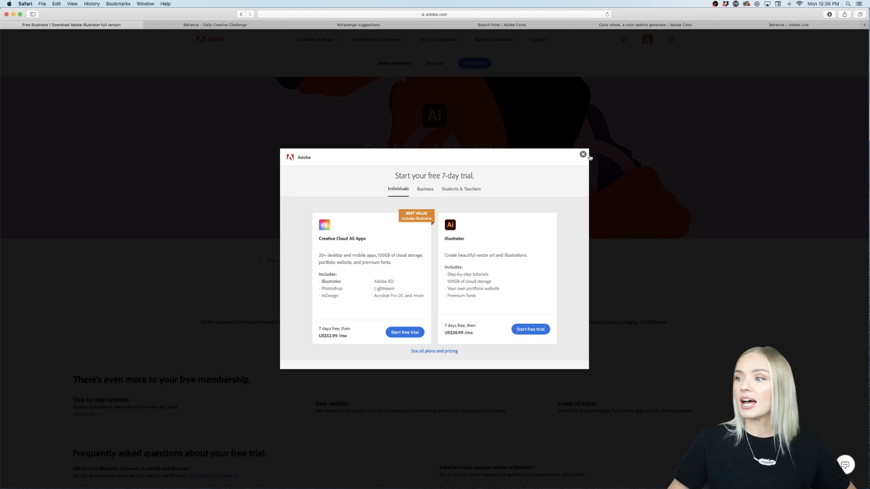
{"action": "left_click", "coordinate": [582, 155]}
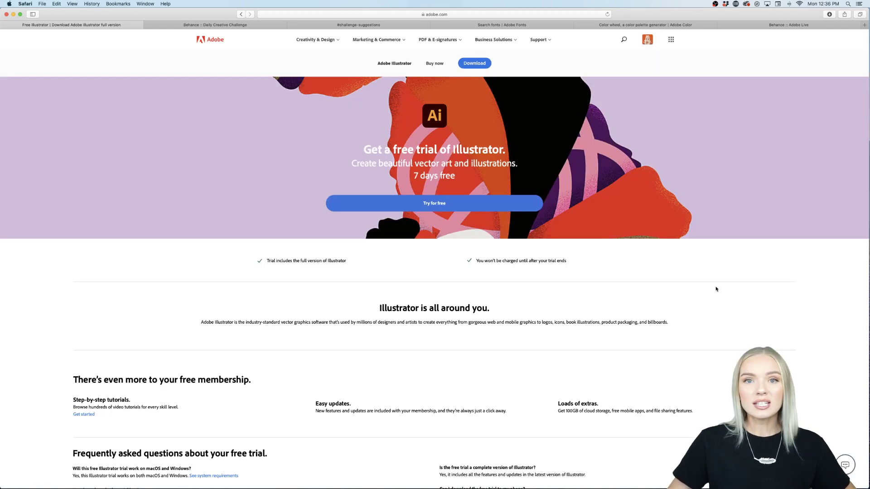
{"action": "left_click", "coordinate": [460, 476]}
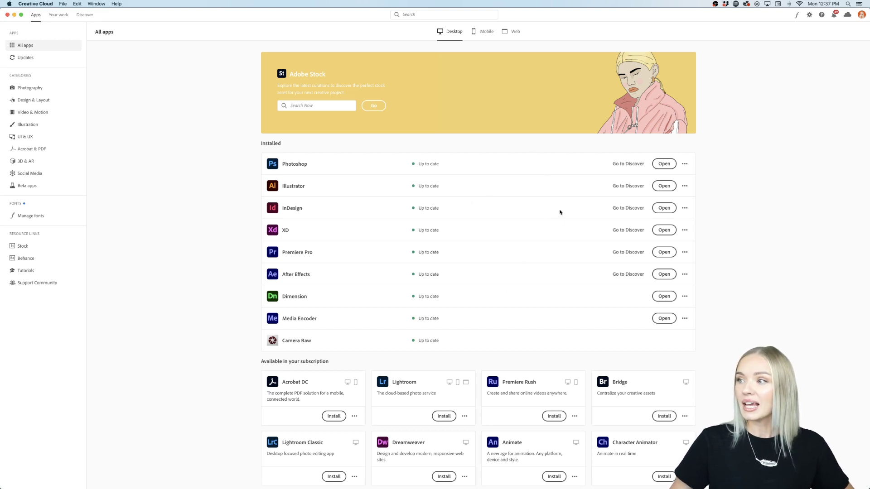
{"action": "left_click", "coordinate": [14, 15]}
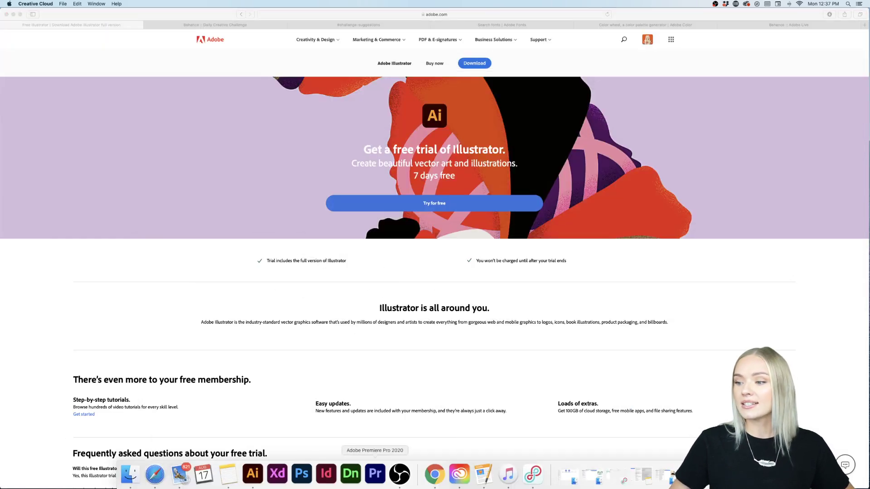
Switch to Illustrator and start a new document so its preset choices and details can be set
{"action": "left_click", "coordinate": [252, 473]}
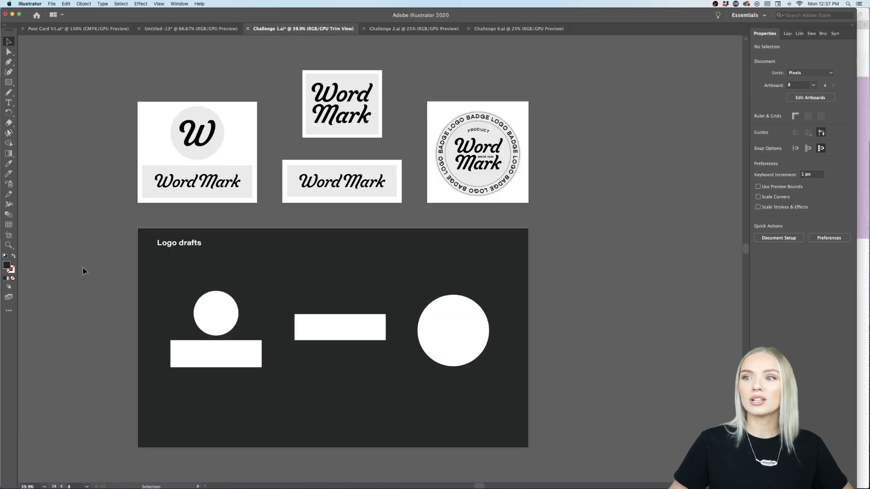
{"action": "scroll", "coordinate": [83, 271], "scroll_direction": "up", "scroll_amount": 1}
{"action": "scroll", "coordinate": [83, 271], "scroll_direction": "left", "scroll_amount": 1}
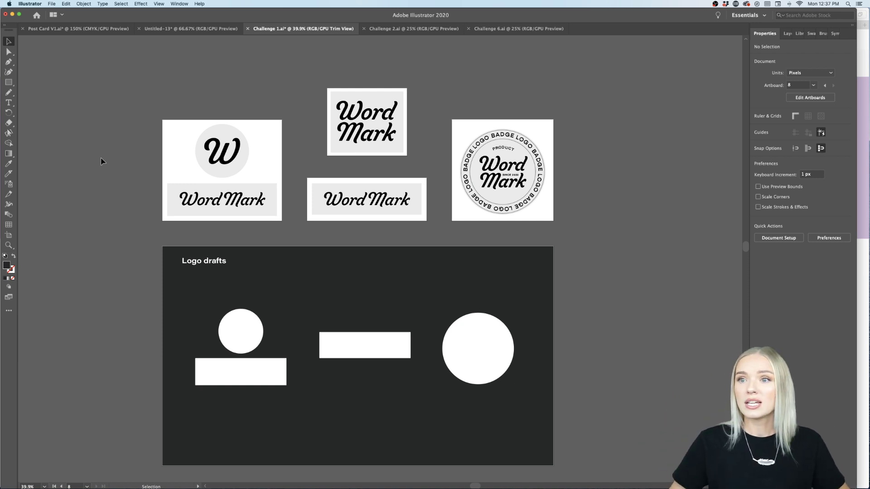
{"action": "left_click", "coordinate": [51, 3]}
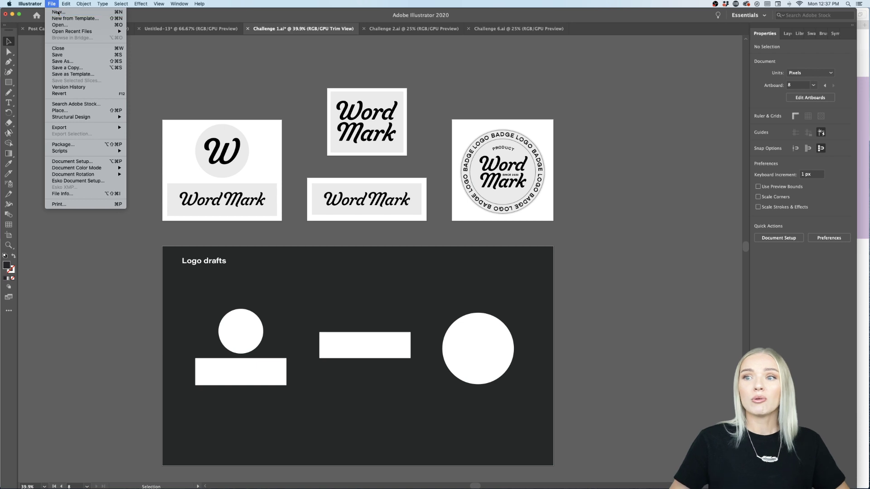
{"action": "left_click", "coordinate": [193, 220]}
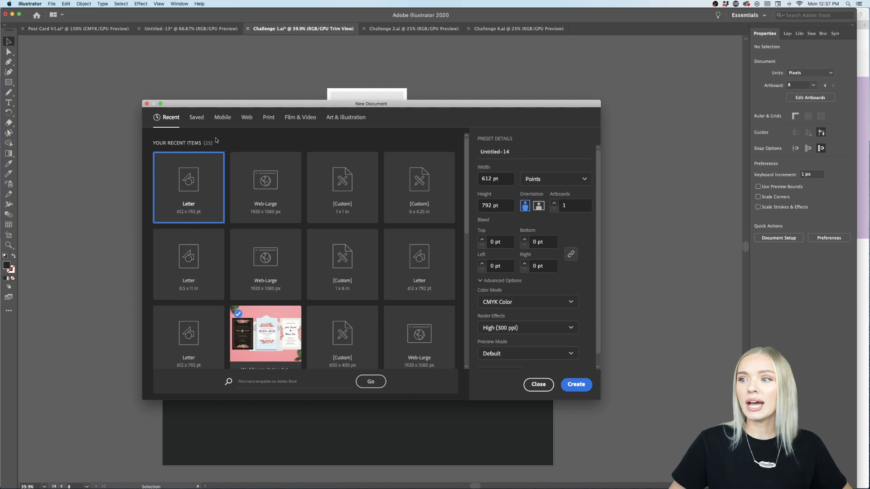
{"action": "left_click", "coordinate": [52, 5]}
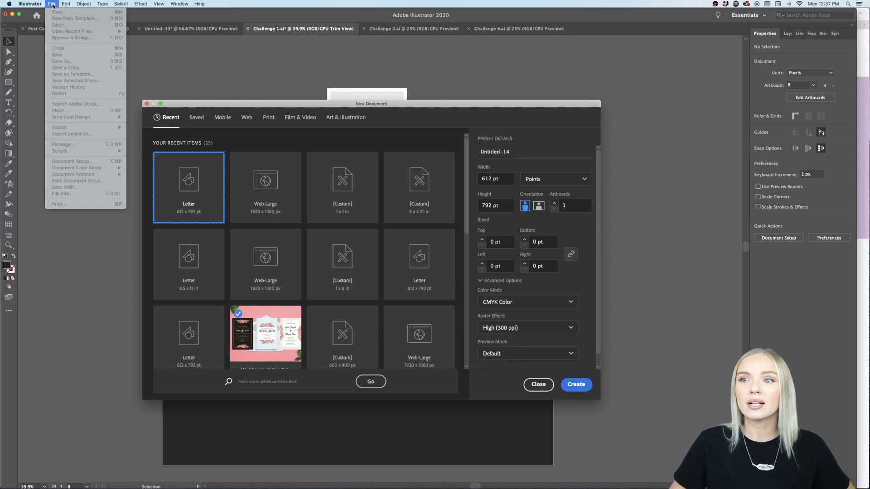
{"action": "left_click", "coordinate": [235, 108]}
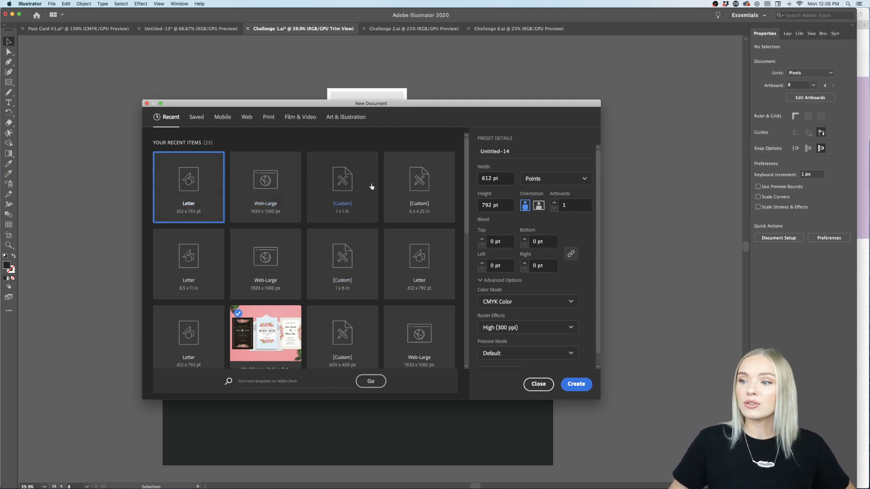
Show all blank document presets for print and examine the Letter preset's details, including the document name
{"action": "left_click", "coordinate": [268, 116]}
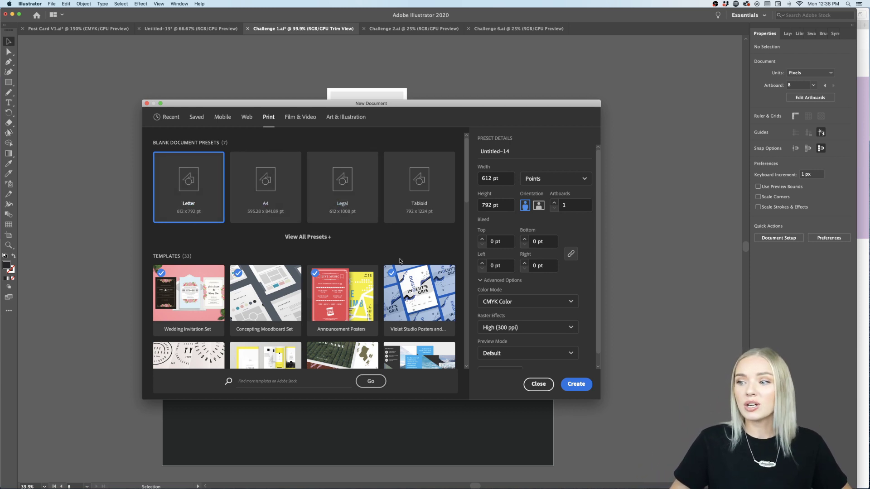
{"action": "left_click", "coordinate": [330, 237]}
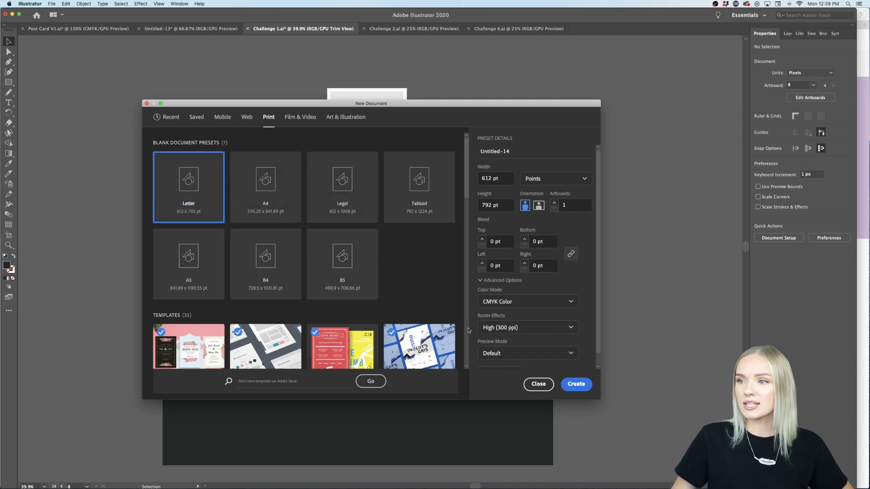
{"action": "triple_click", "coordinate": [519, 153]}
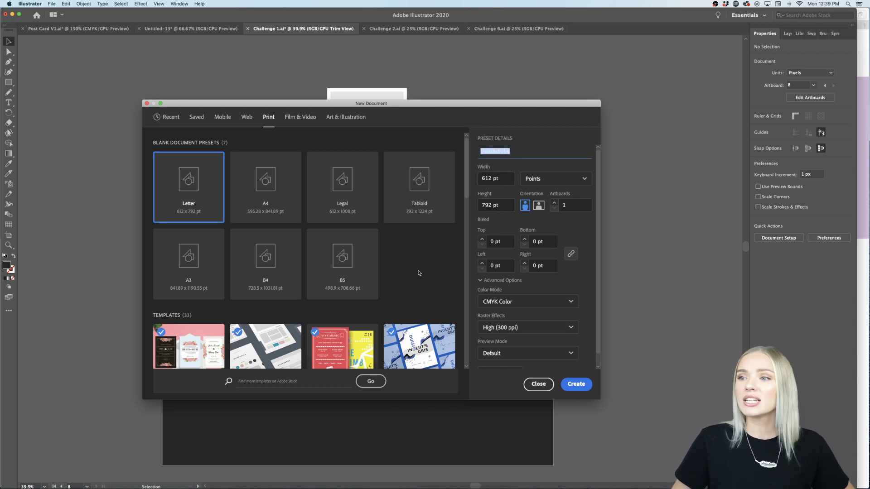
Choose the Web-Large preset of 1920 x 1080 px for the new document and name it Banner
{"action": "left_click", "coordinate": [246, 117]}
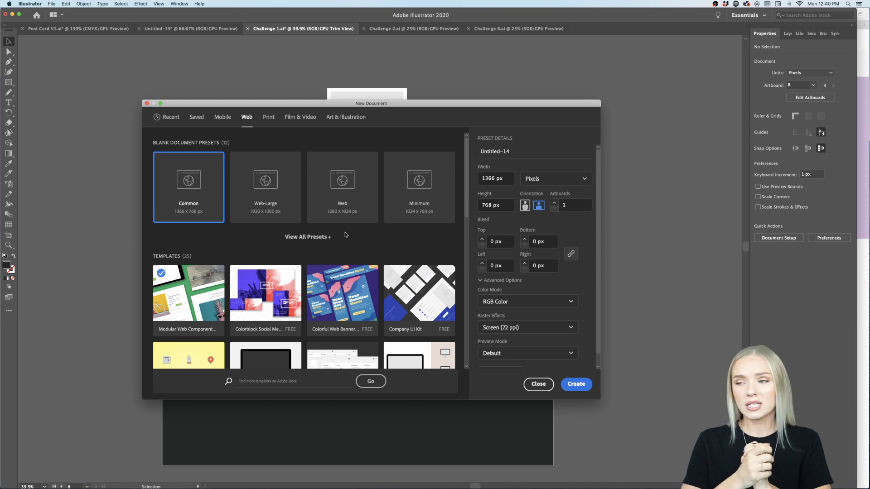
{"action": "left_click", "coordinate": [277, 181]}
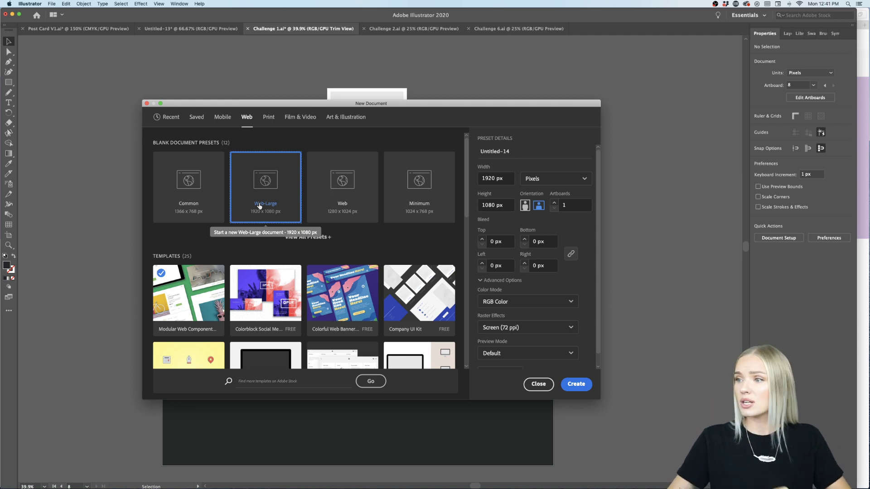
{"action": "double_click", "coordinate": [530, 152]}
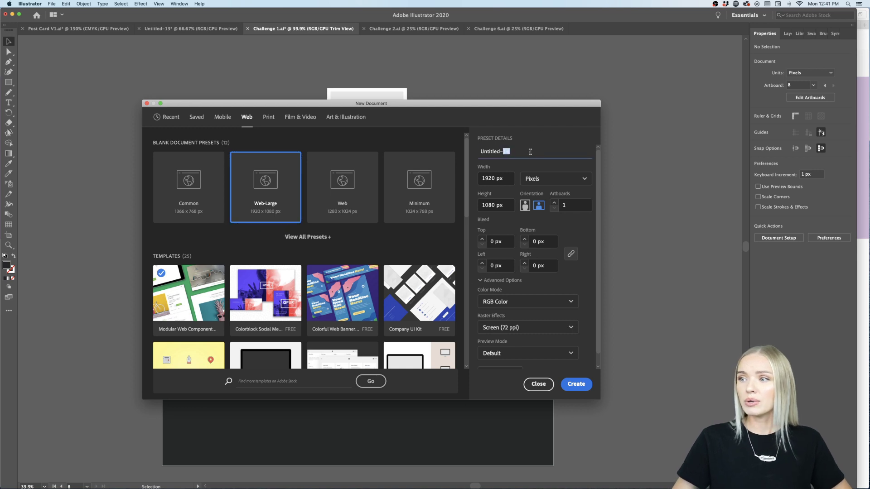
{"action": "left_click", "coordinate": [529, 151]}
{"action": "type", "text": "Banner"}
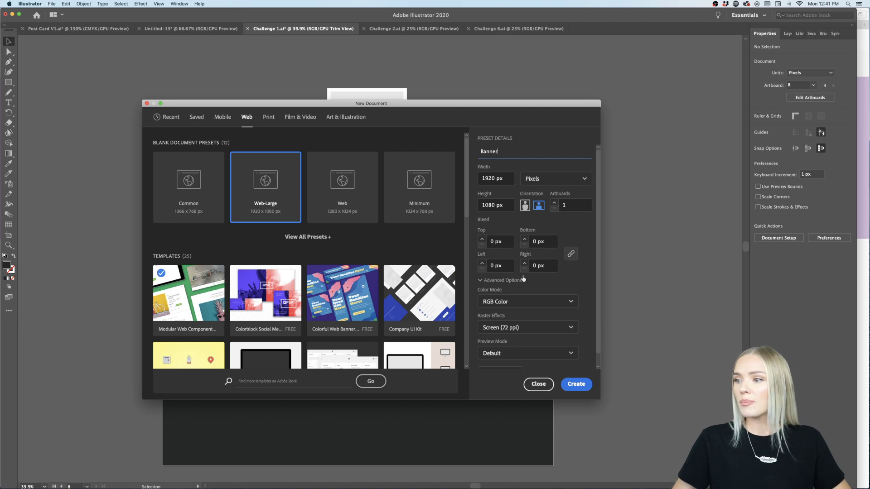
Check the raster effects and color mode options, keep Screen (72 ppi) and RGB Color, and create the document
{"action": "left_click", "coordinate": [572, 328]}
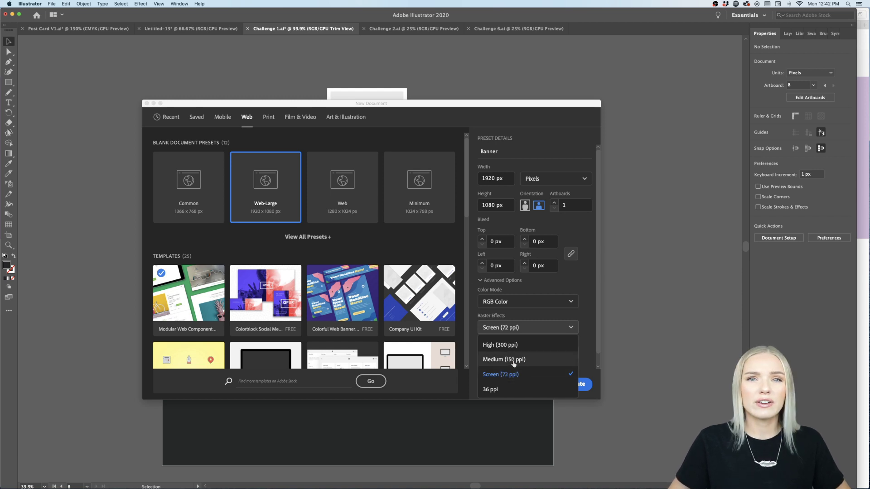
{"action": "left_click", "coordinate": [591, 359]}
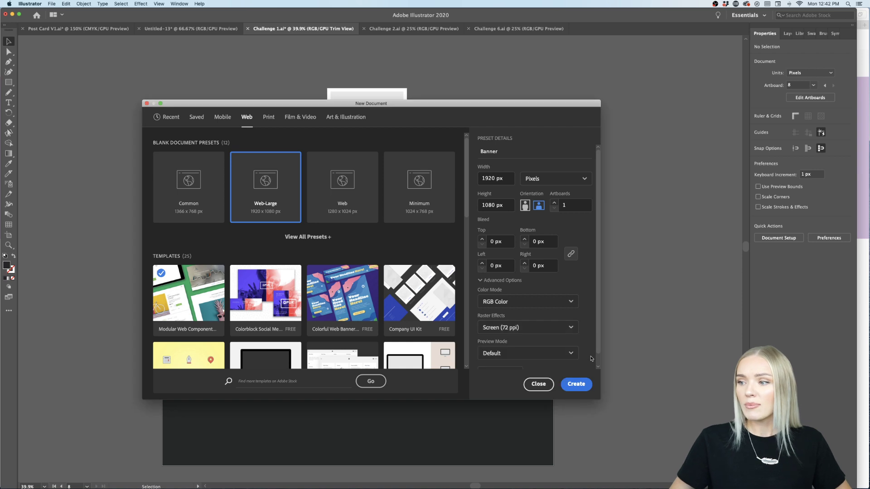
{"action": "scroll", "coordinate": [543, 317], "scroll_direction": "down", "scroll_amount": 1}
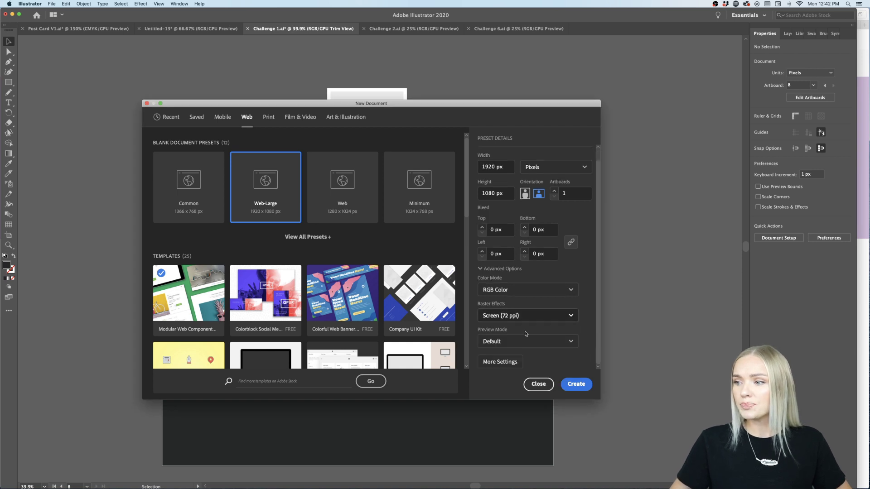
{"action": "left_click", "coordinate": [548, 290]}
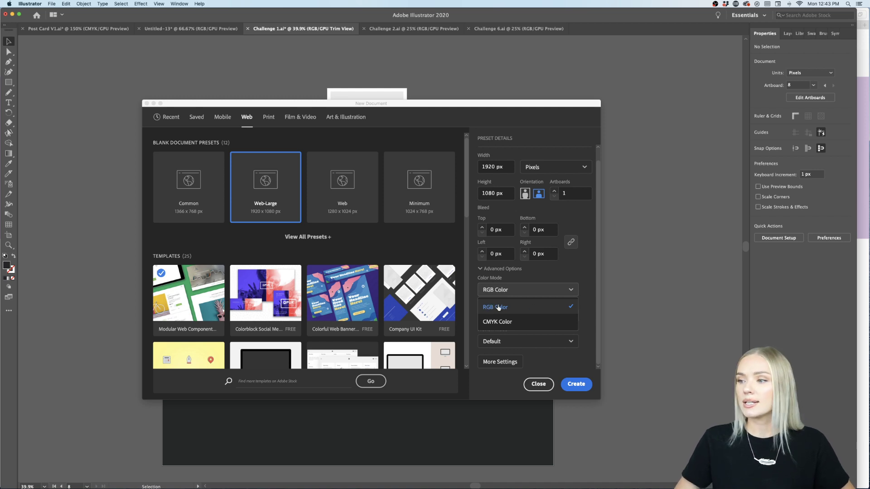
{"action": "left_click", "coordinate": [585, 308]}
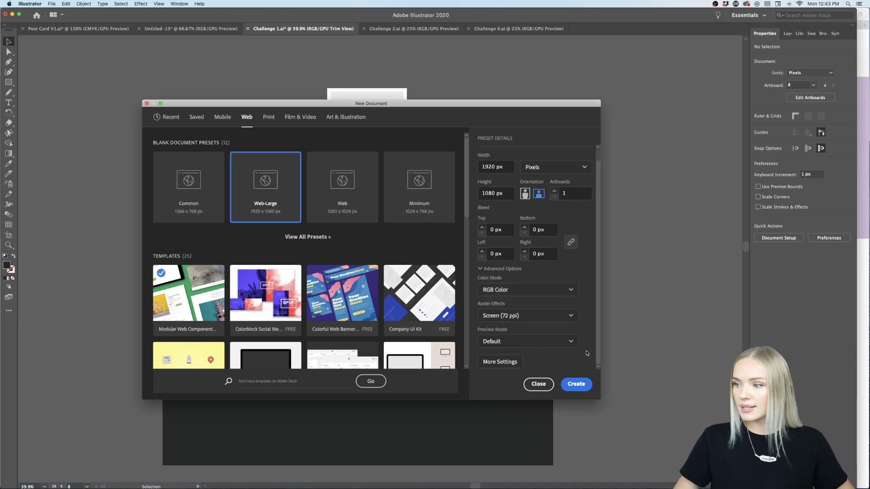
{"action": "left_click", "coordinate": [579, 376]}
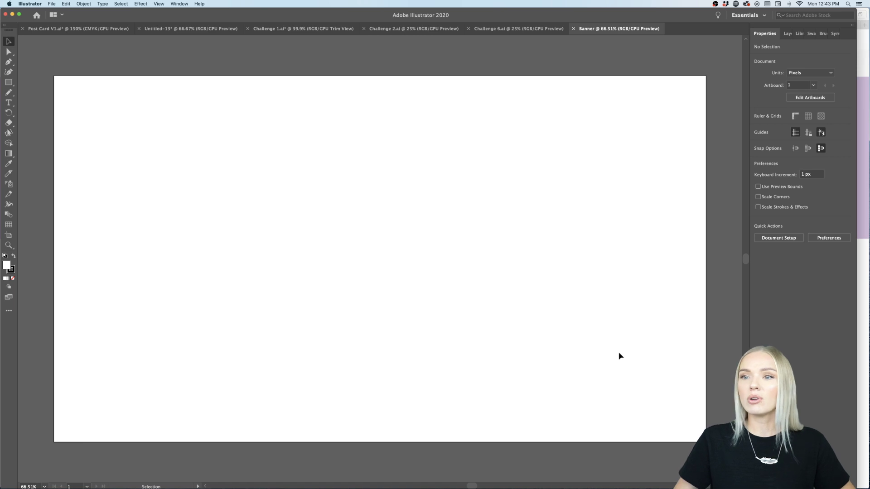
Switch from the blank Banner artboard back to Safari with the Illustrator free trial page
{"action": "scroll", "coordinate": [239, 208], "scroll_direction": "left", "scroll_amount": 1}
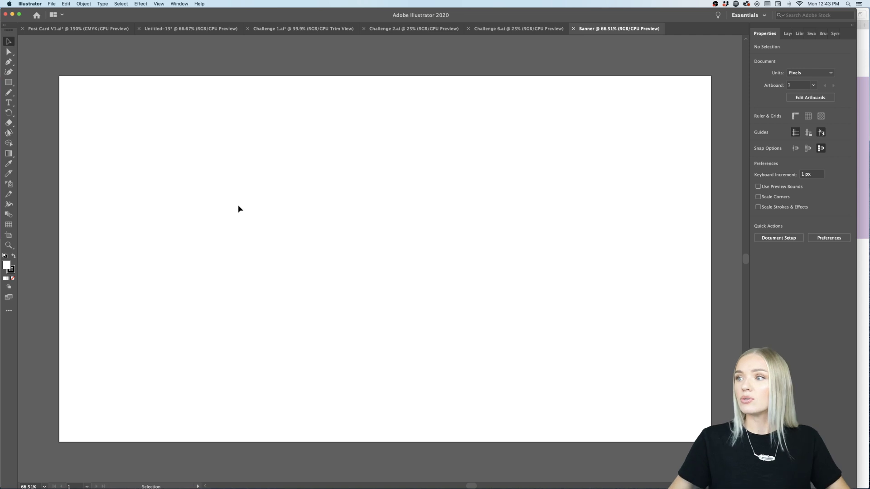
{"action": "mouse_move", "coordinate": [277, 487]}
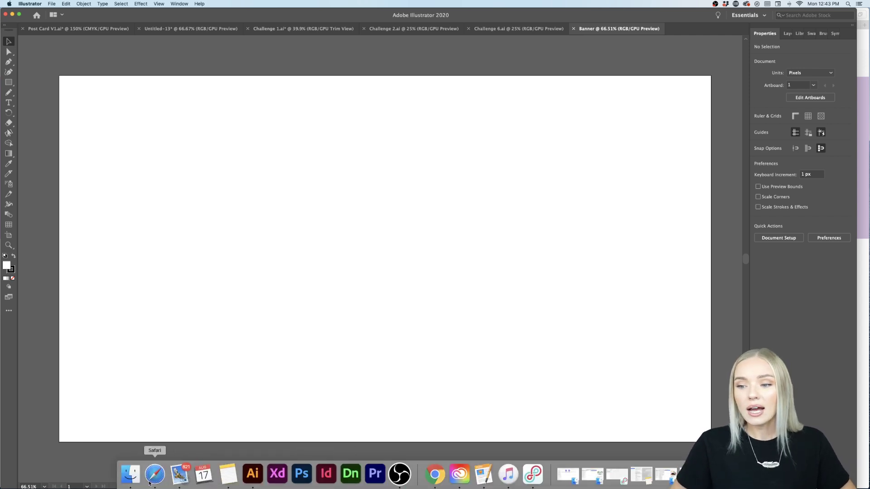
{"action": "left_click", "coordinate": [155, 474]}
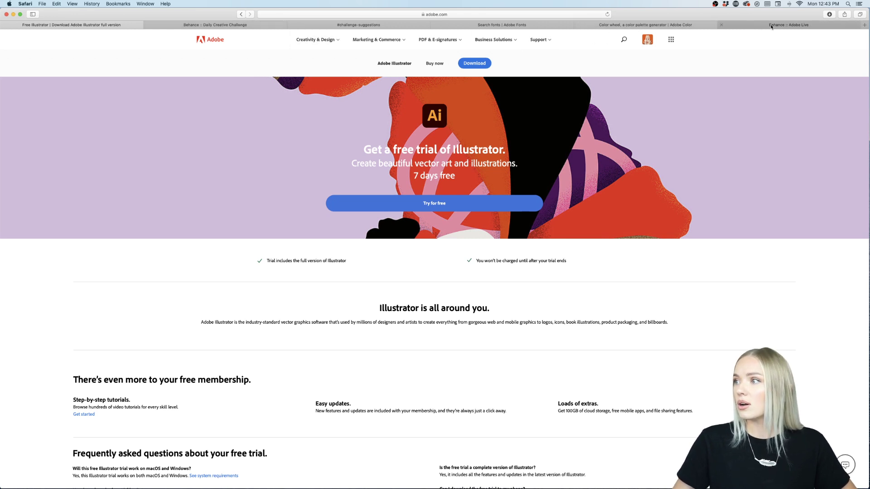
Switch to the Behance page, look at the new project builder, and open the signed-in account's Behance profile
{"action": "left_click", "coordinate": [729, 25]}
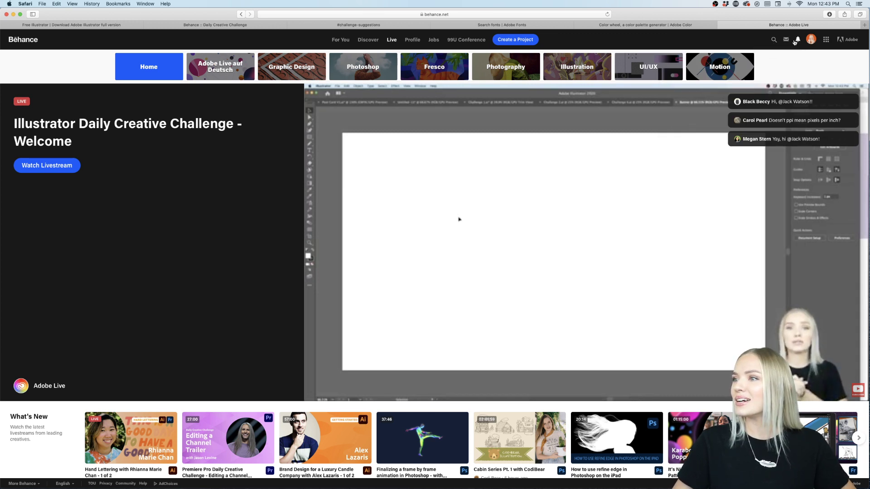
{"action": "left_click", "coordinate": [521, 40]}
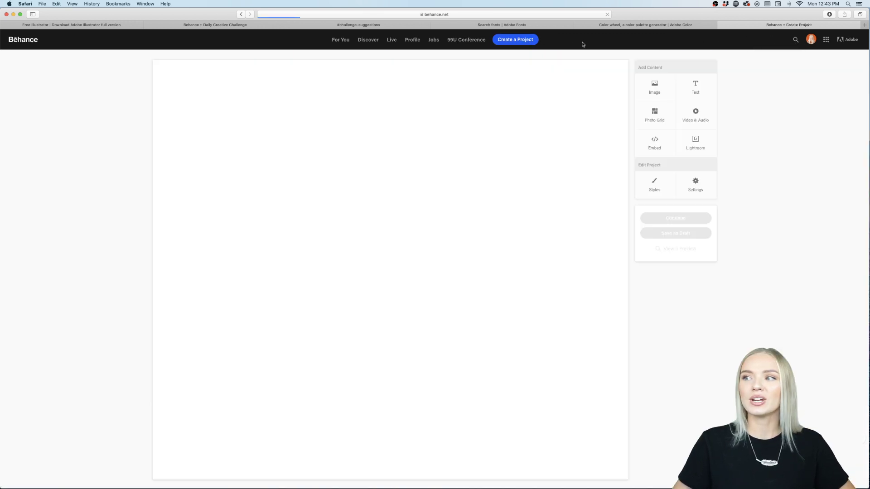
{"action": "left_click", "coordinate": [811, 40]}
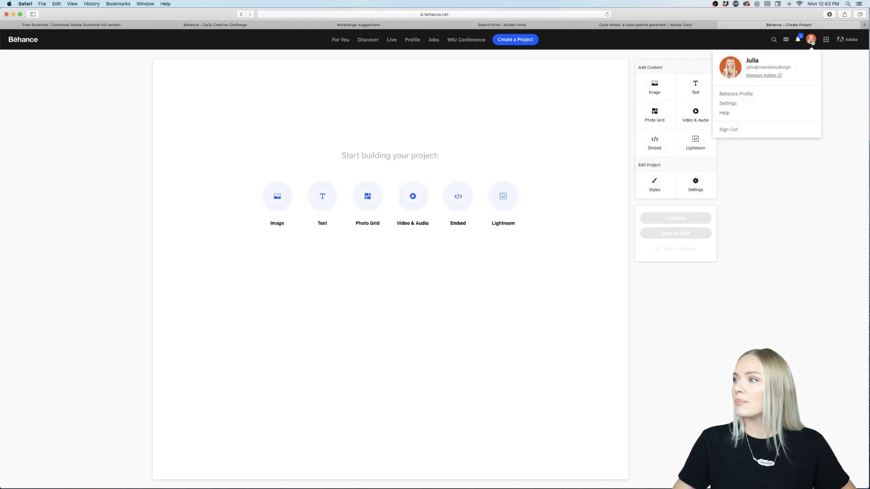
{"action": "left_click", "coordinate": [745, 94]}
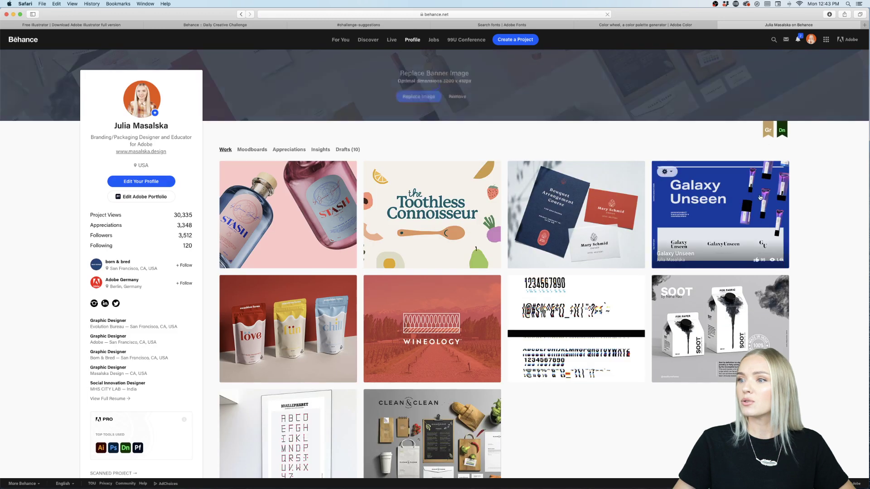
{"action": "scroll", "coordinate": [55, 237], "scroll_direction": "down", "scroll_amount": 1}
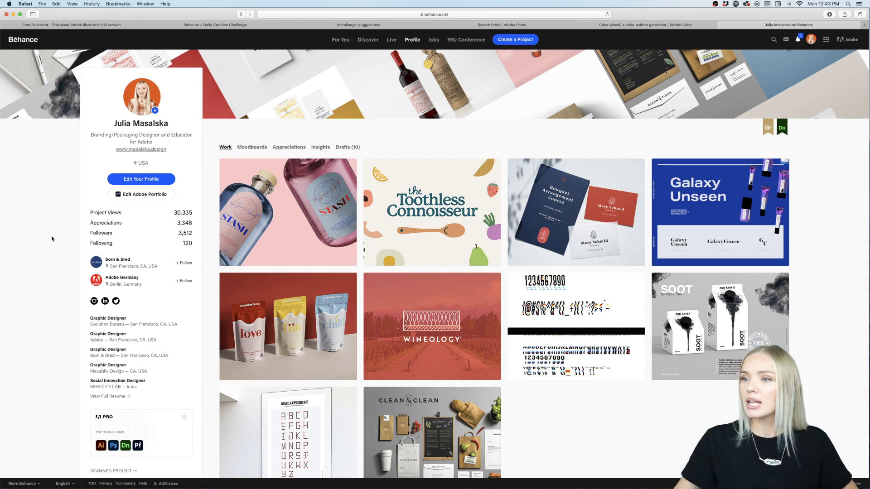
Open the Stash Fine Gin project from the profile and examine its introduction, logo and brand elements
{"action": "left_click", "coordinate": [283, 198]}
{"action": "scroll", "coordinate": [653, 260], "scroll_direction": "down", "scroll_amount": 2}
{"action": "scroll", "coordinate": [653, 264], "scroll_direction": "up", "scroll_amount": 2}
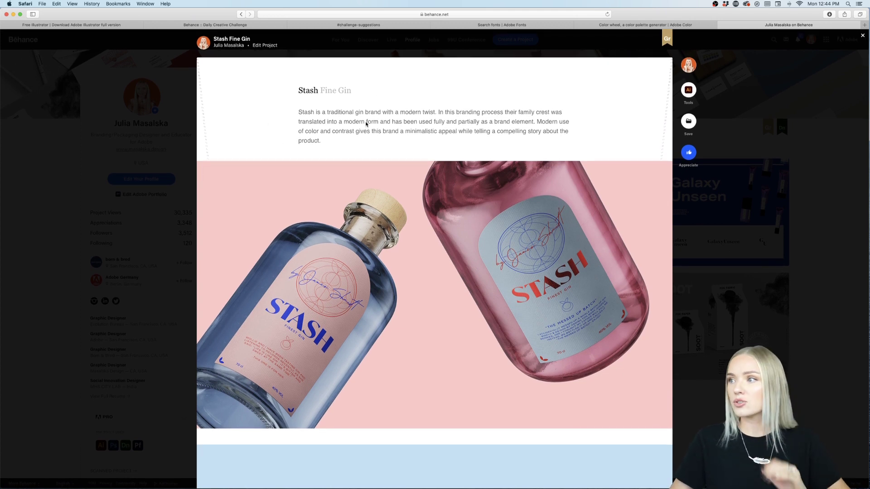
{"action": "scroll", "coordinate": [366, 124], "scroll_direction": "down", "scroll_amount": 5}
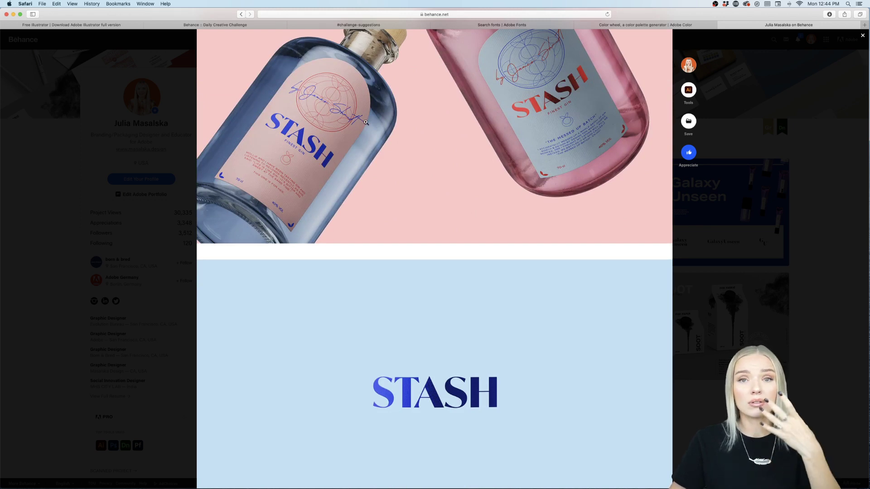
{"action": "scroll", "coordinate": [366, 123], "scroll_direction": "down", "scroll_amount": 5}
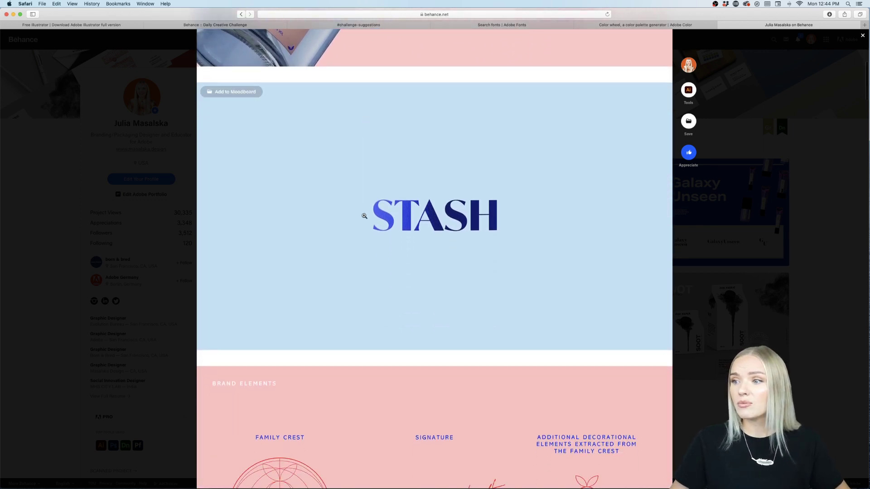
{"action": "scroll", "coordinate": [562, 188], "scroll_direction": "down", "scroll_amount": 7}
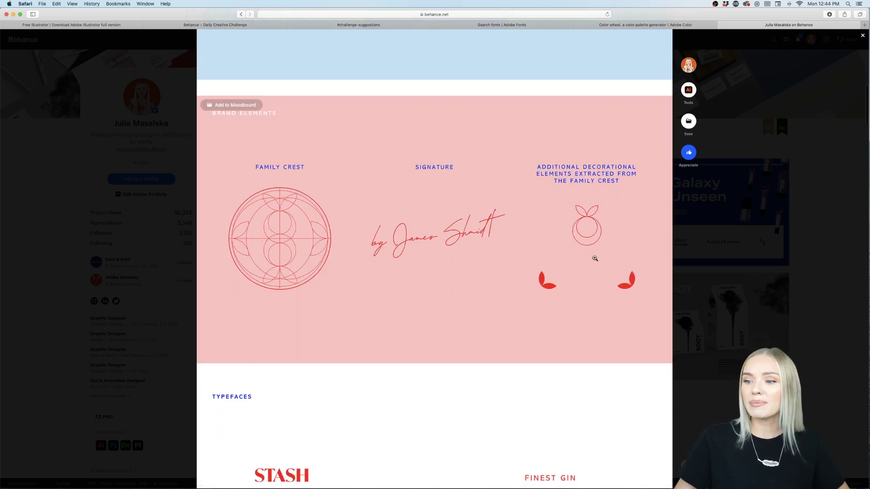
{"action": "scroll", "coordinate": [594, 258], "scroll_direction": "down", "scroll_amount": 1}
{"action": "scroll", "coordinate": [595, 258], "scroll_direction": "down", "scroll_amount": 6}
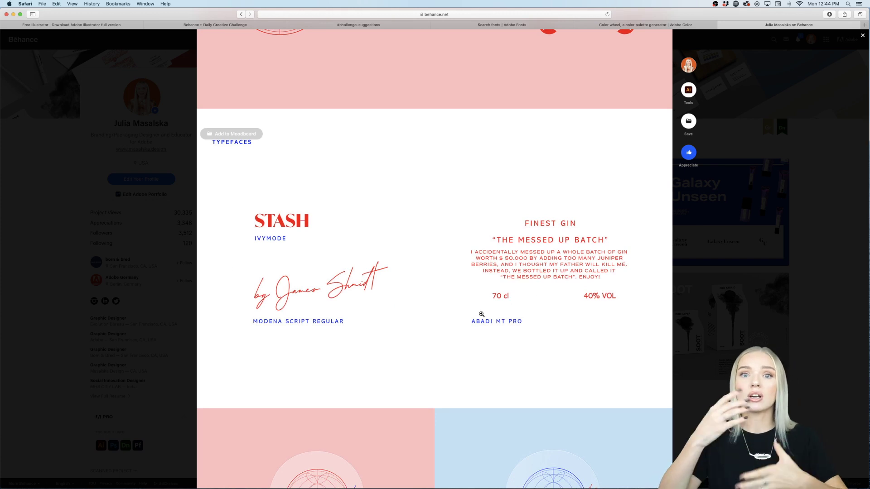
Examine the label designs, brand colors and label mock-ups presented in the Stash Fine Gin project
{"action": "scroll", "coordinate": [482, 314], "scroll_direction": "down", "scroll_amount": 4}
{"action": "scroll", "coordinate": [481, 314], "scroll_direction": "down", "scroll_amount": 2}
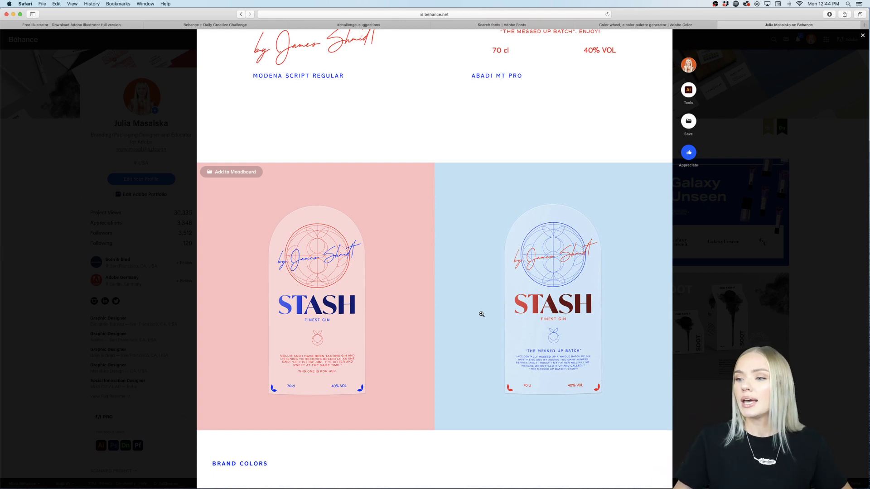
{"action": "scroll", "coordinate": [482, 314], "scroll_direction": "down", "scroll_amount": 8}
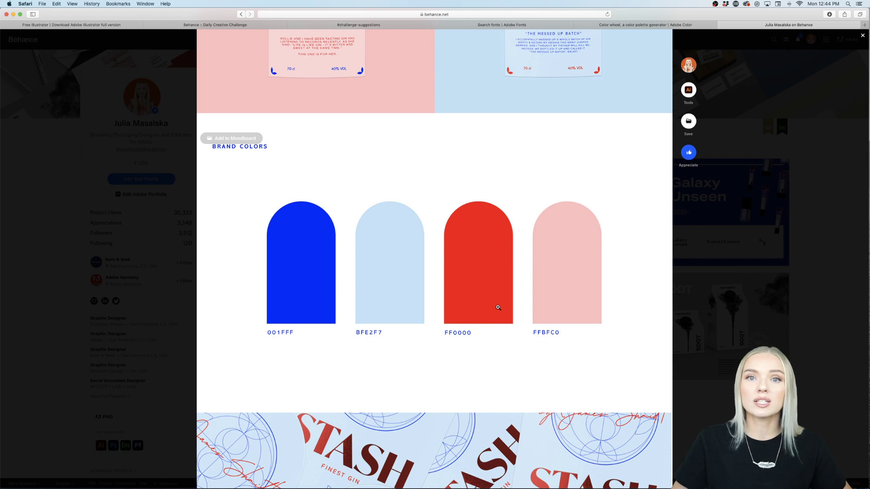
{"action": "scroll", "coordinate": [497, 307], "scroll_direction": "down", "scroll_amount": 10}
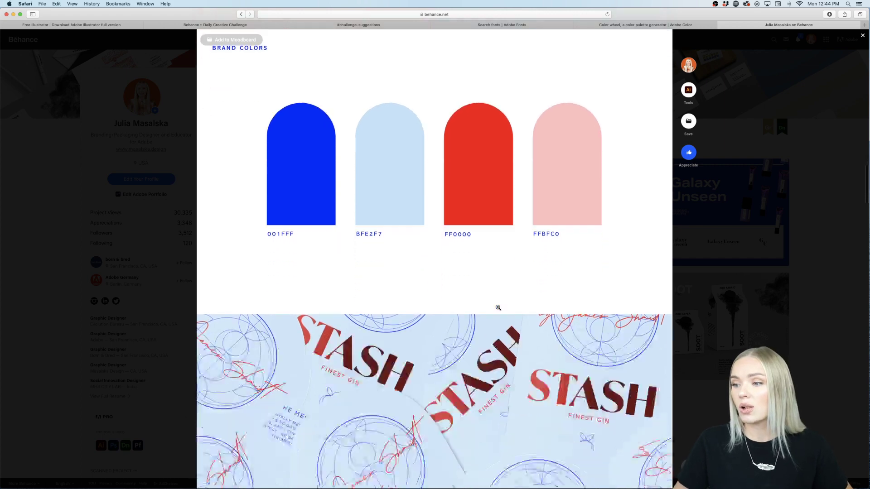
{"action": "scroll", "coordinate": [498, 307], "scroll_direction": "down", "scroll_amount": 7}
Close the Stash Fine Gin project and start creating a new Behance project
{"action": "scroll", "coordinate": [498, 307], "scroll_direction": "up", "scroll_amount": 8}
{"action": "scroll", "coordinate": [498, 308], "scroll_direction": "up", "scroll_amount": 20}
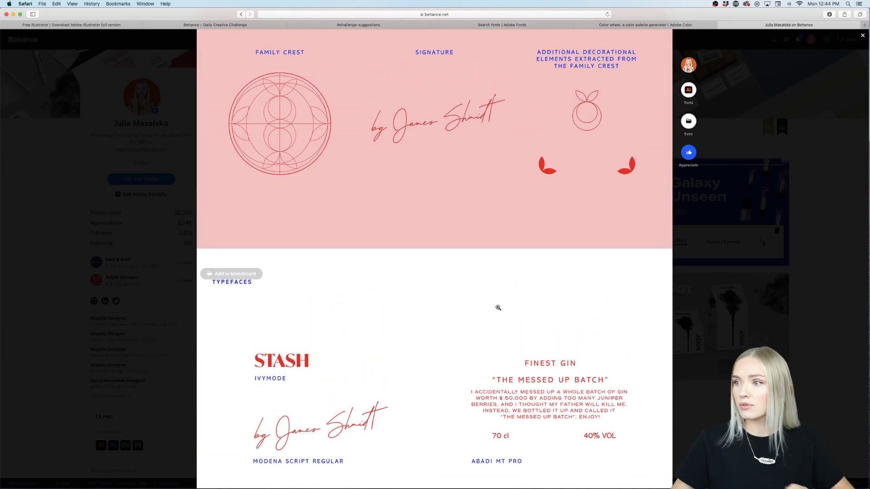
{"action": "scroll", "coordinate": [498, 307], "scroll_direction": "up", "scroll_amount": 12}
{"action": "scroll", "coordinate": [498, 308], "scroll_direction": "up", "scroll_amount": 6}
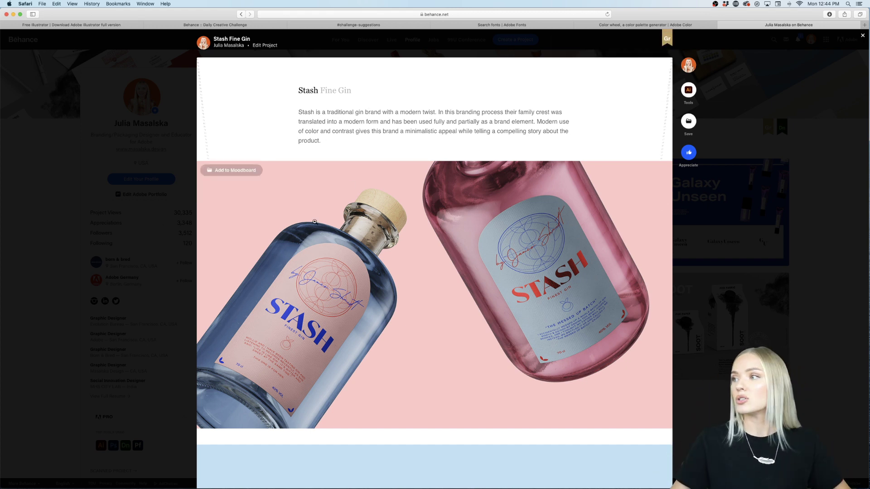
{"action": "left_click", "coordinate": [862, 36]}
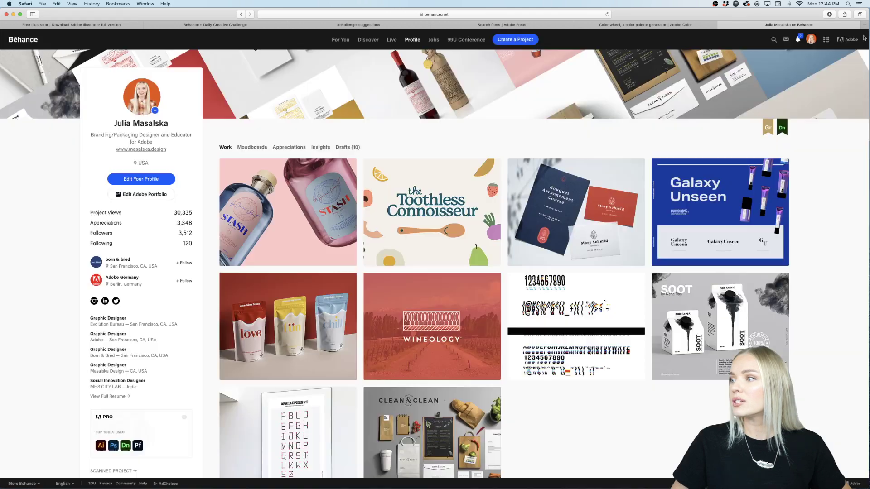
{"action": "left_click", "coordinate": [519, 41]}
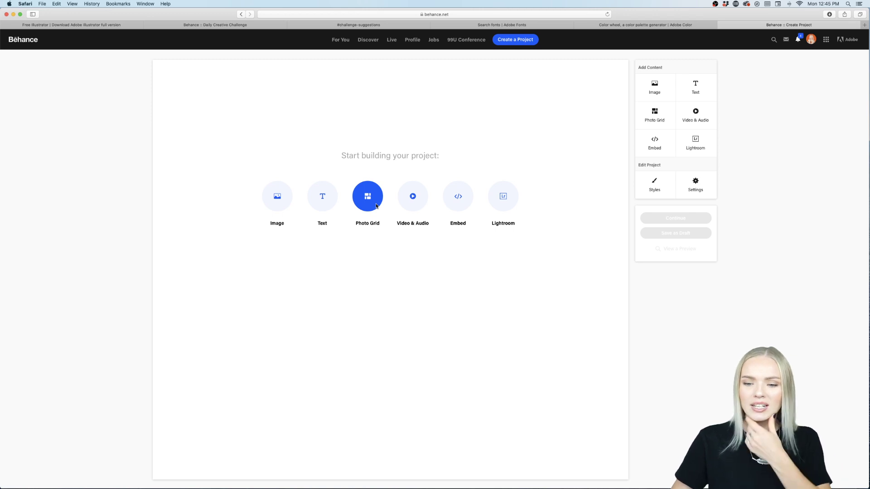
Search the web for ppi in a new browser tab
{"action": "left_click", "coordinate": [864, 24]}
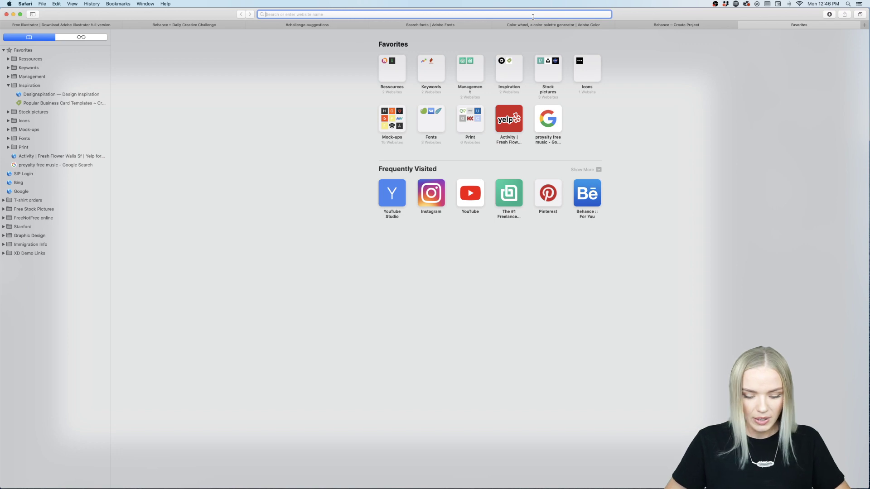
{"action": "type", "text": "ppi"}
{"action": "key", "text": "Return"}
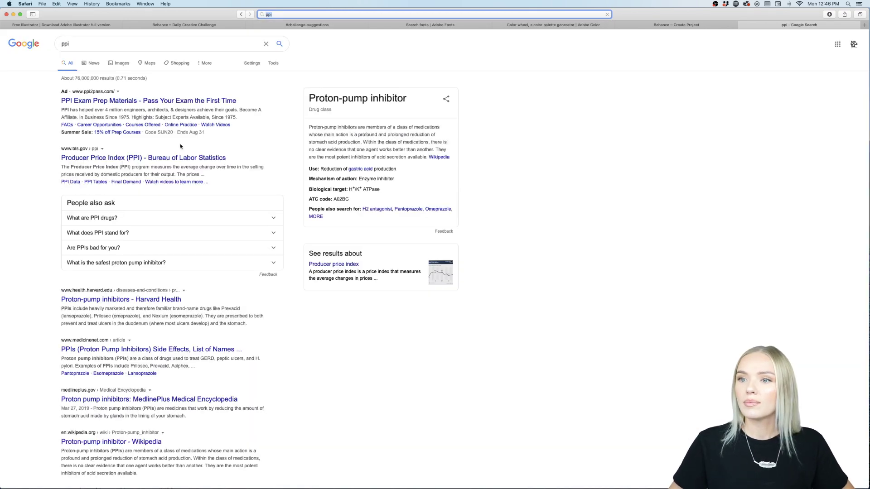
Refine the web search to ppi points per inch, and return to the Behance project builder after checking the definition
{"action": "left_click", "coordinate": [184, 47]}
{"action": "type", "text": "points p"}
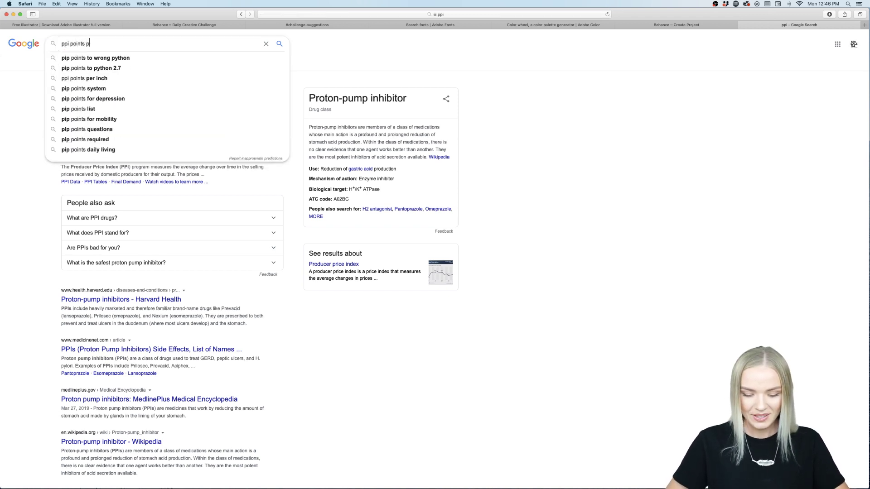
{"action": "type", "text": "r=er inch"}
{"action": "key", "text": "Return"}
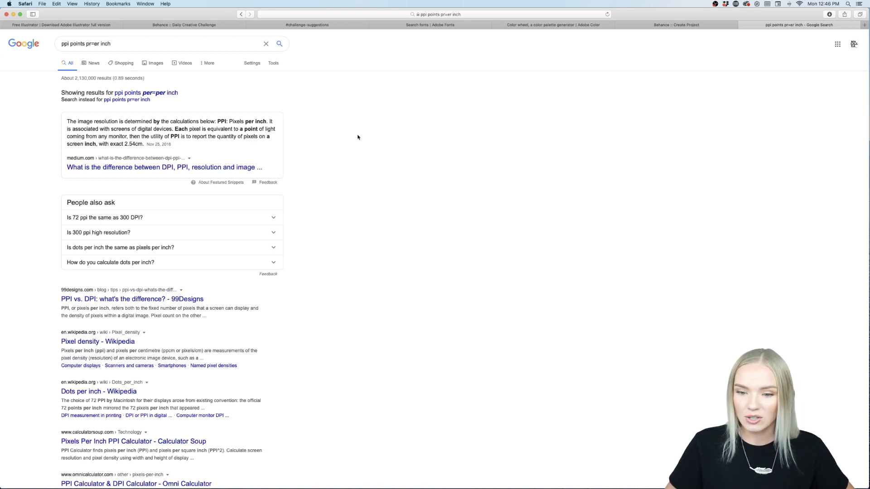
{"action": "left_click", "coordinate": [743, 25]}
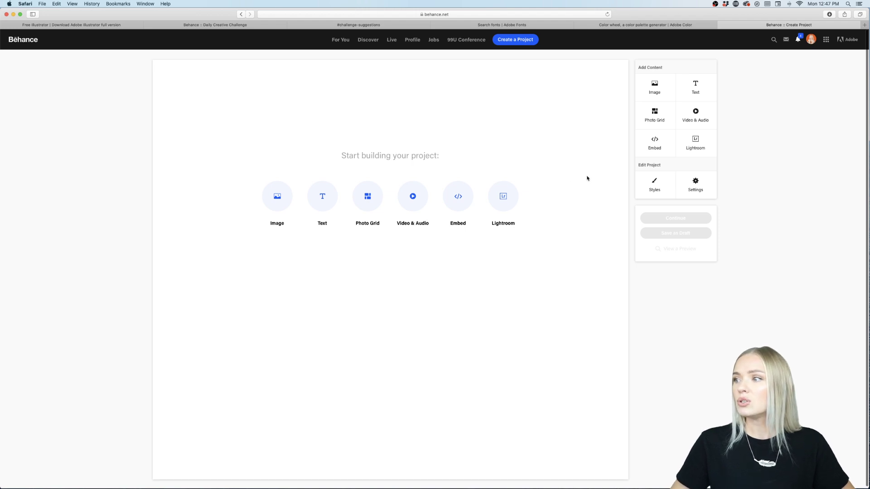
Open the new project's settings and browse the full list of creative fields without choosing any
{"action": "left_click", "coordinate": [696, 182]}
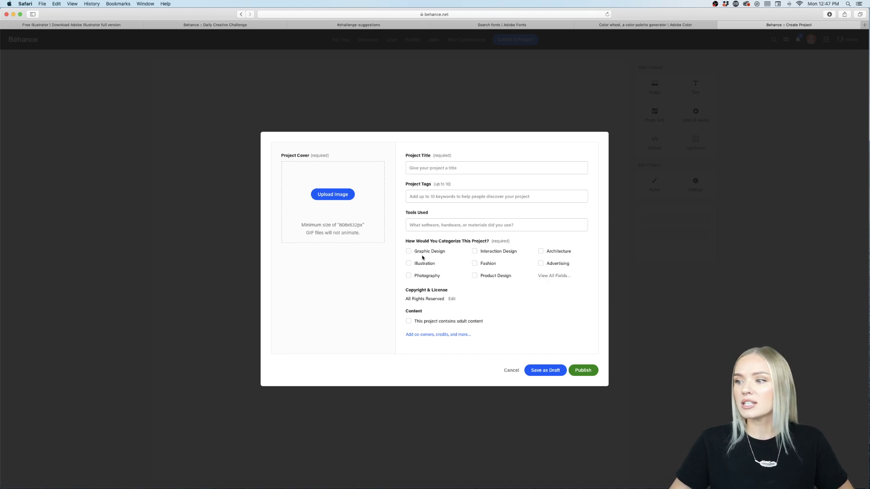
{"action": "left_click", "coordinate": [550, 277]}
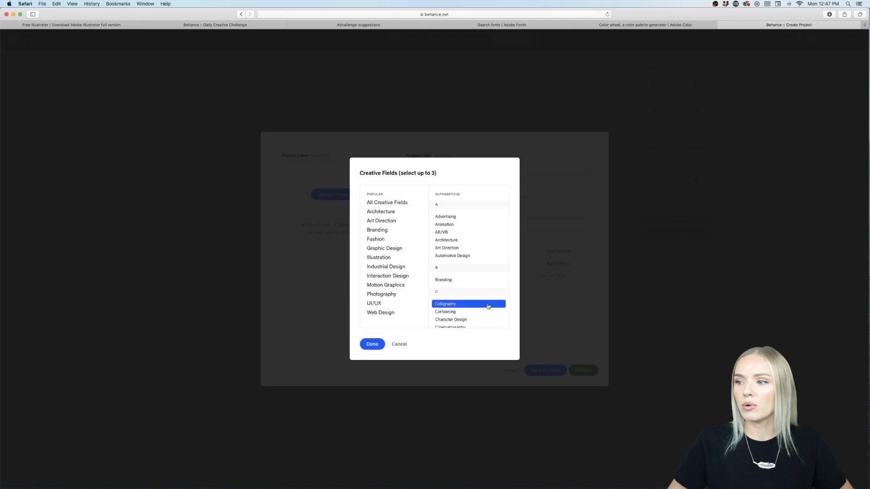
{"action": "scroll", "coordinate": [471, 272], "scroll_direction": "down", "scroll_amount": 1}
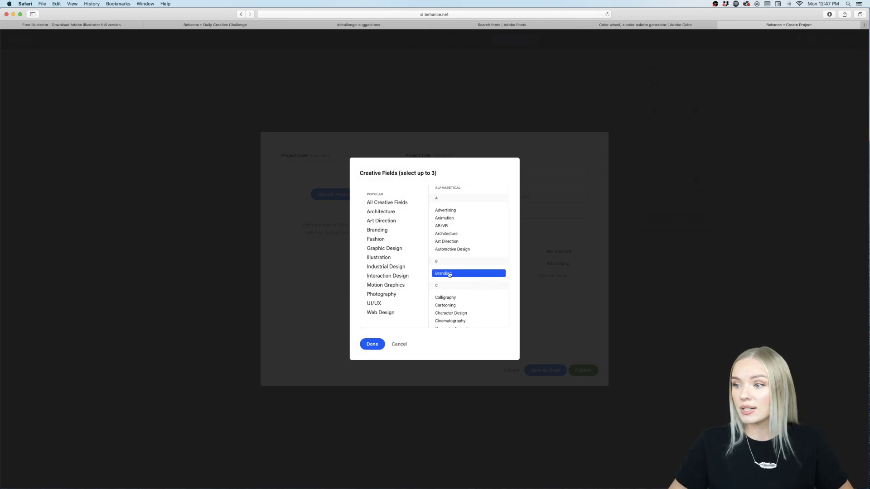
{"action": "scroll", "coordinate": [448, 275], "scroll_direction": "down", "scroll_amount": 3}
{"action": "scroll", "coordinate": [448, 266], "scroll_direction": "down", "scroll_amount": 10}
{"action": "scroll", "coordinate": [447, 266], "scroll_direction": "down", "scroll_amount": 2}
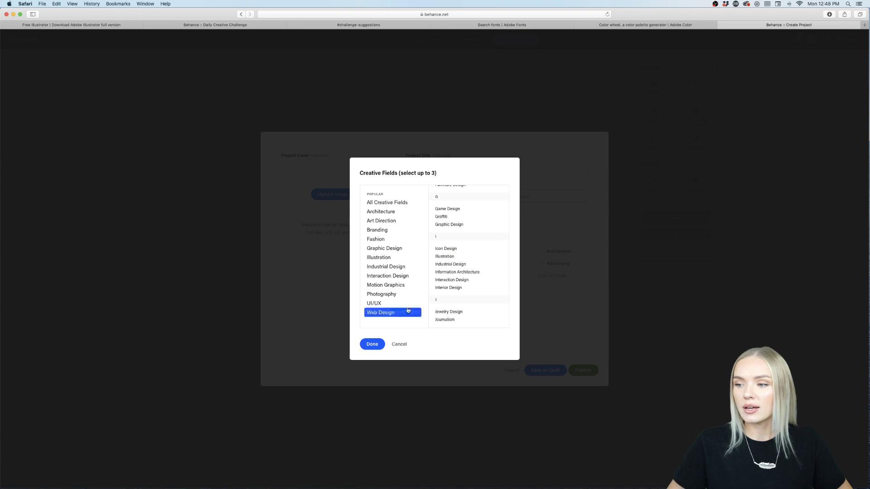
{"action": "left_click", "coordinate": [372, 344]}
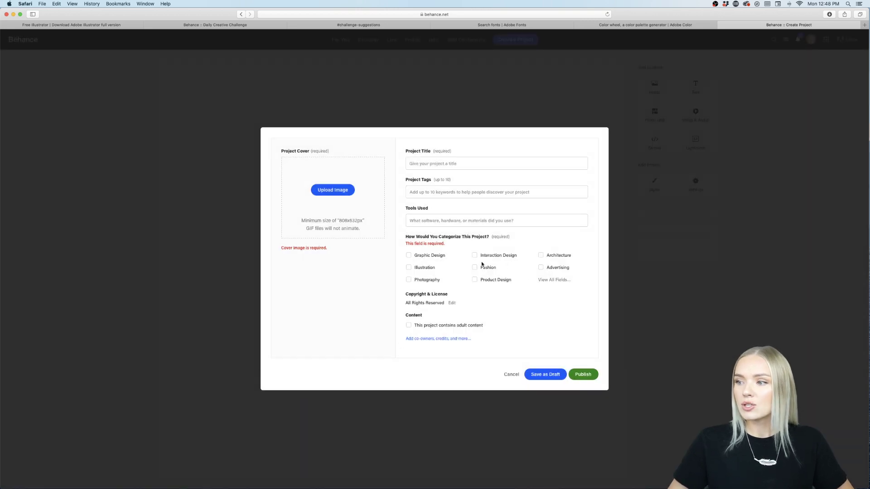
Categorize the Behance project under the creative fields Graphic Design and Branding
{"action": "left_click", "coordinate": [408, 256]}
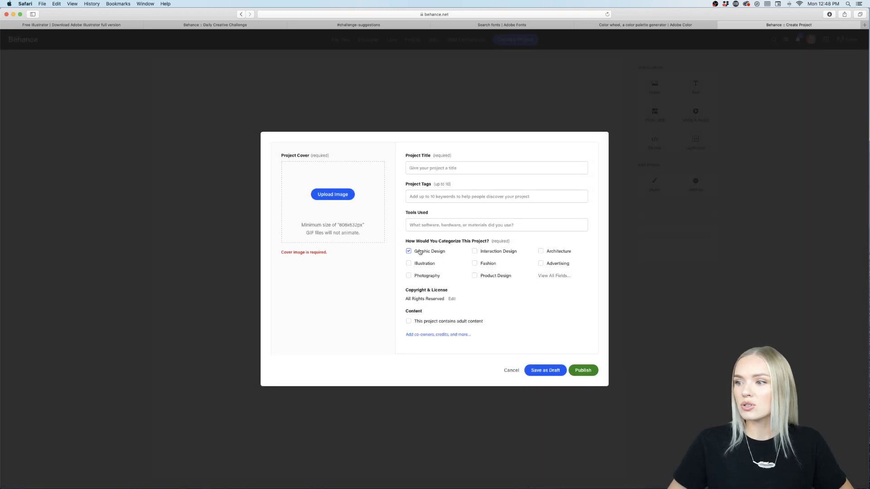
{"action": "left_click", "coordinate": [552, 275]}
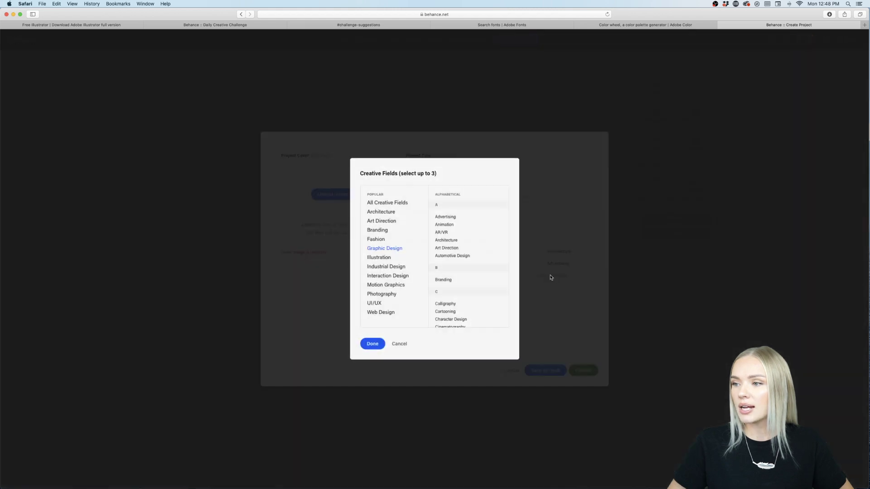
{"action": "left_click", "coordinate": [462, 284]}
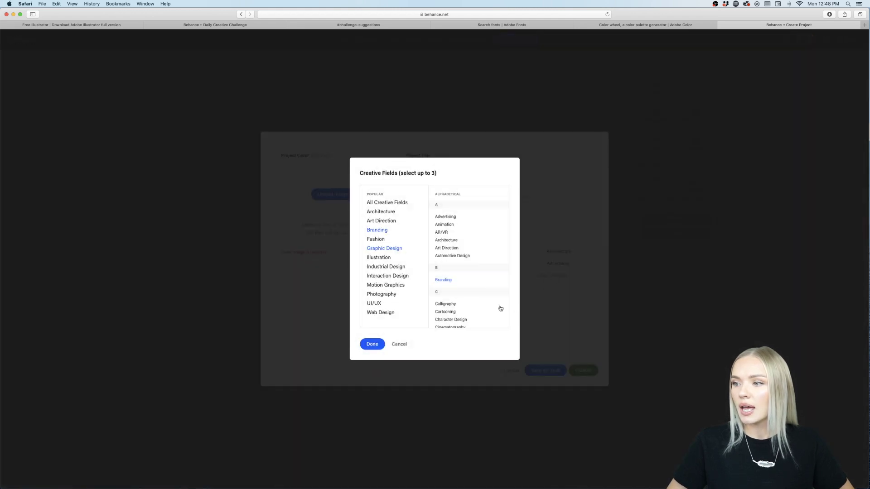
{"action": "scroll", "coordinate": [468, 297], "scroll_direction": "down", "scroll_amount": 10}
{"action": "scroll", "coordinate": [467, 297], "scroll_direction": "down", "scroll_amount": 6}
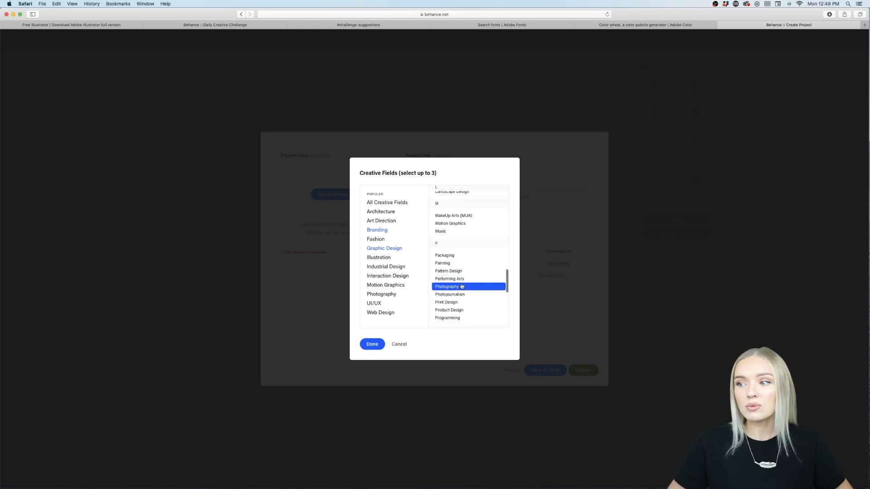
{"action": "left_click", "coordinate": [372, 344]}
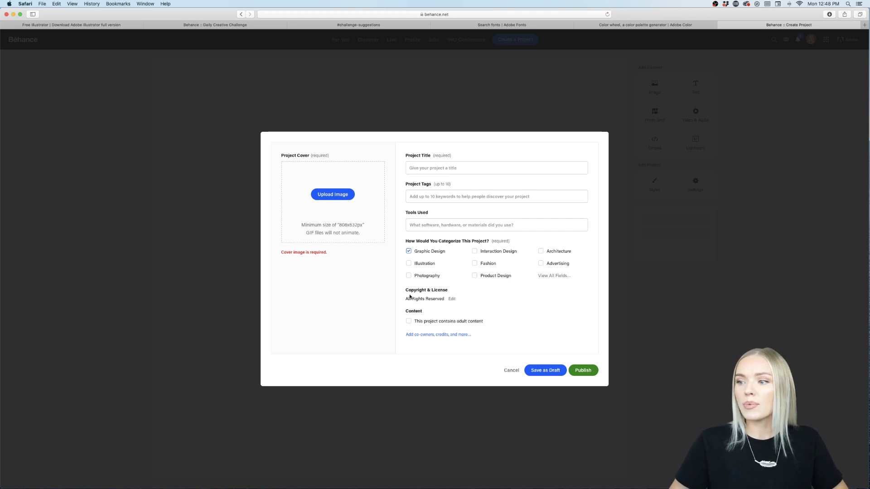
Open the extra project details and examine the Basic Info, Discoverability and Display options, including description, co-owners and credits
{"action": "left_click", "coordinate": [456, 335]}
{"action": "left_click", "coordinate": [378, 86]}
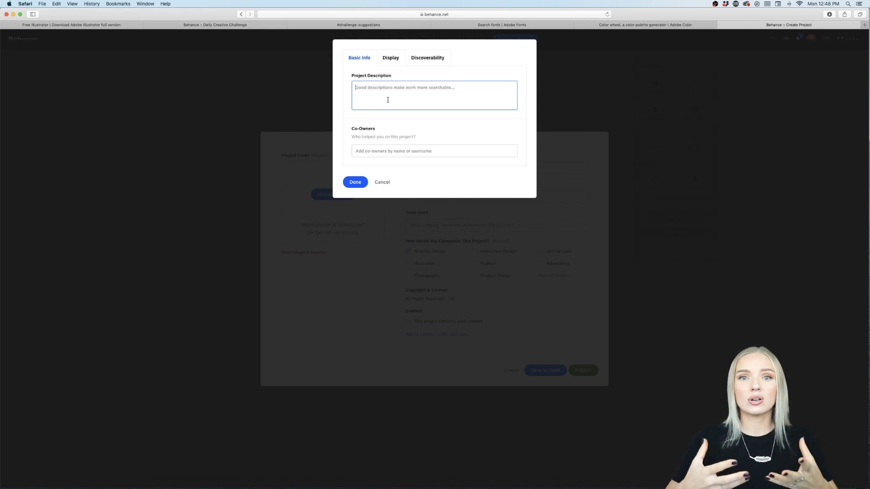
{"action": "left_click", "coordinate": [422, 63]}
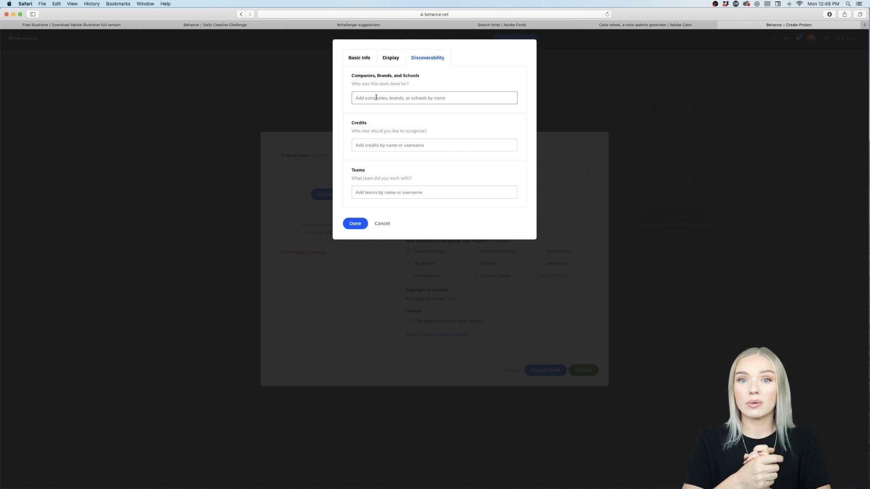
{"action": "left_click", "coordinate": [391, 58]}
{"action": "left_click", "coordinate": [369, 60]}
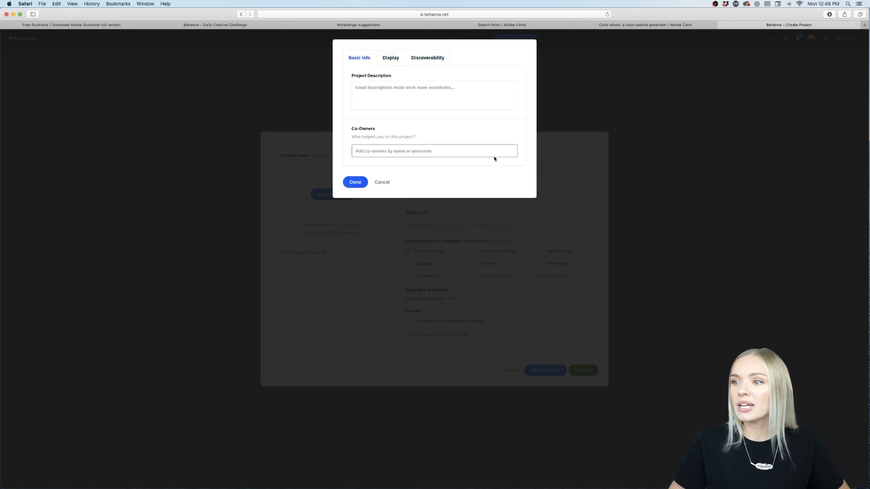
Close the extra project details and activate the Project Tags field without adding any keywords
{"action": "left_click", "coordinate": [345, 182]}
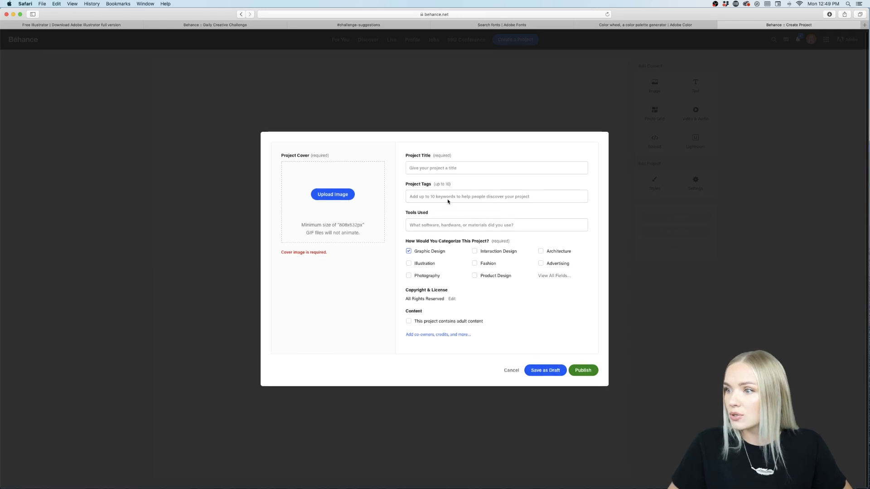
{"action": "triple_click", "coordinate": [432, 197]}
{"action": "left_click", "coordinate": [416, 198]}
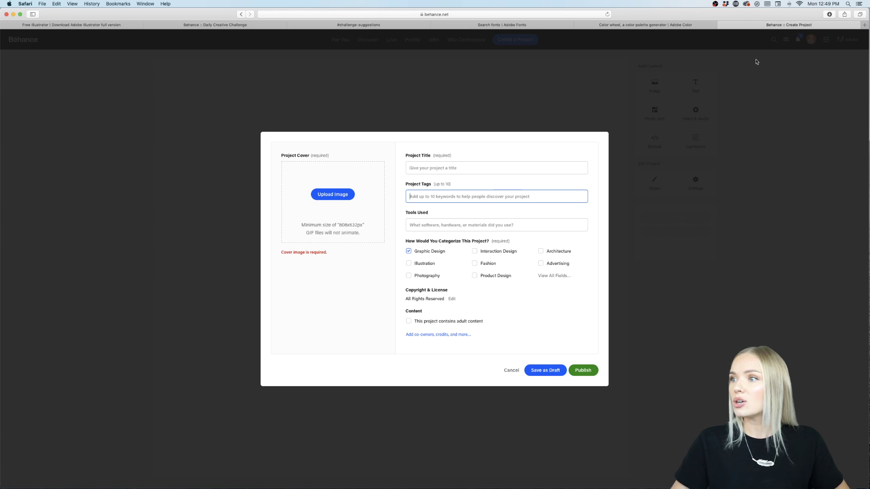
Leave the project builder for the Daily Creative Challenge page and search Behance projects for aidailychallenge
{"action": "left_click", "coordinate": [234, 26]}
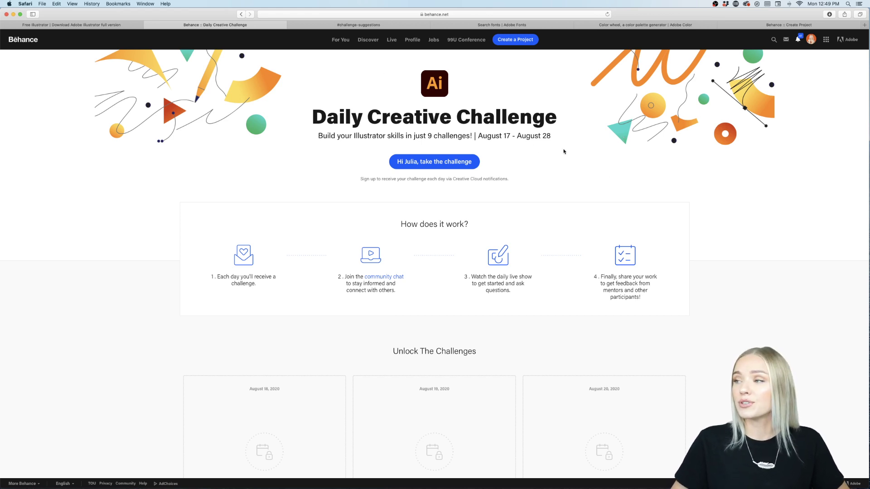
{"action": "left_click", "coordinate": [773, 40]}
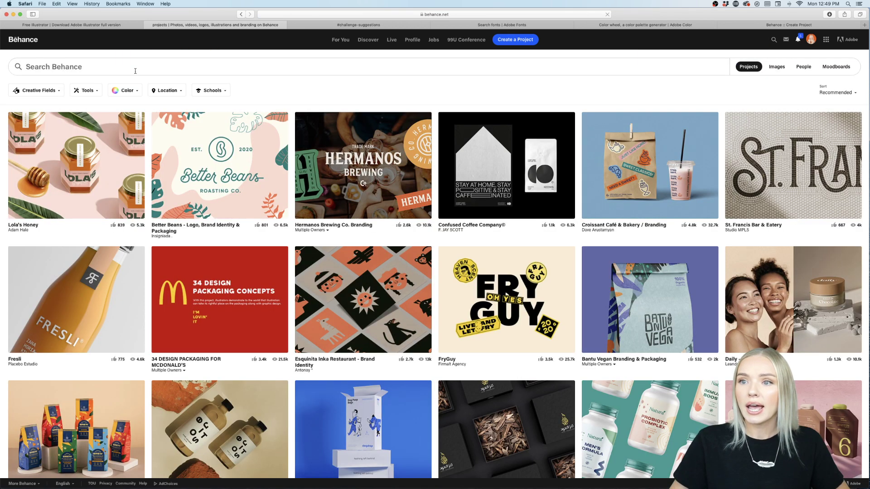
{"action": "left_click", "coordinate": [135, 70]}
{"action": "type", "text": "aid"}
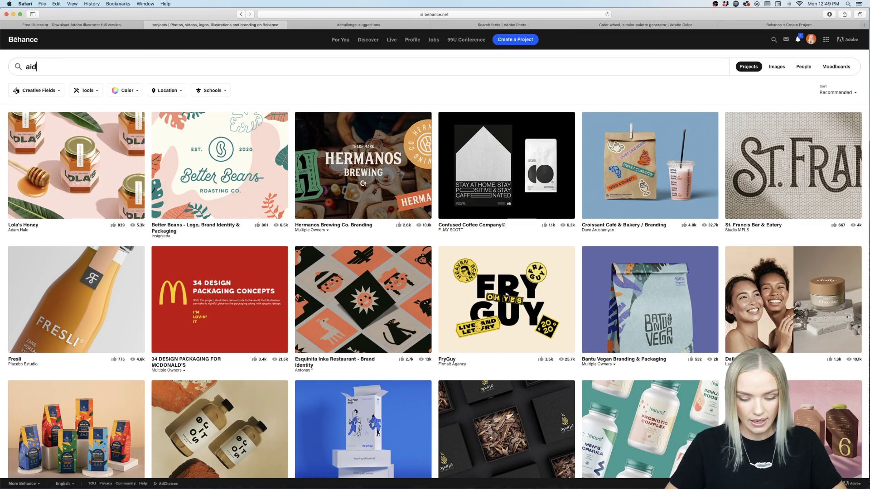
{"action": "type", "text": "ailychallenge"}
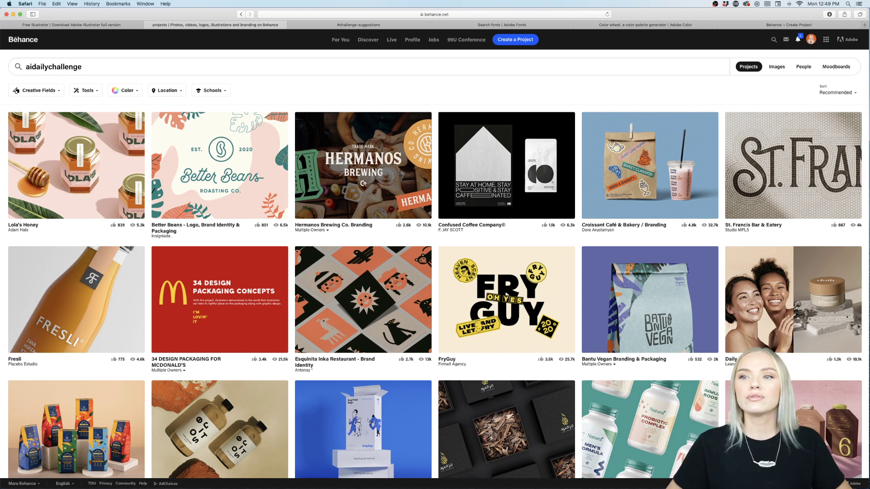
{"action": "key", "text": "Return"}
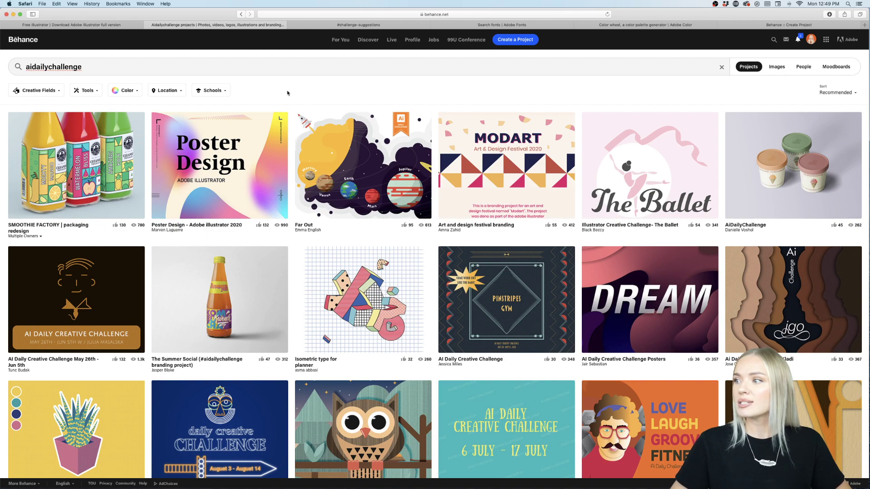
Look over the found challenge projects and open the AI Daily Creative Challenge May 26th - Jun 5th project
{"action": "scroll", "coordinate": [288, 92], "scroll_direction": "down", "scroll_amount": 5}
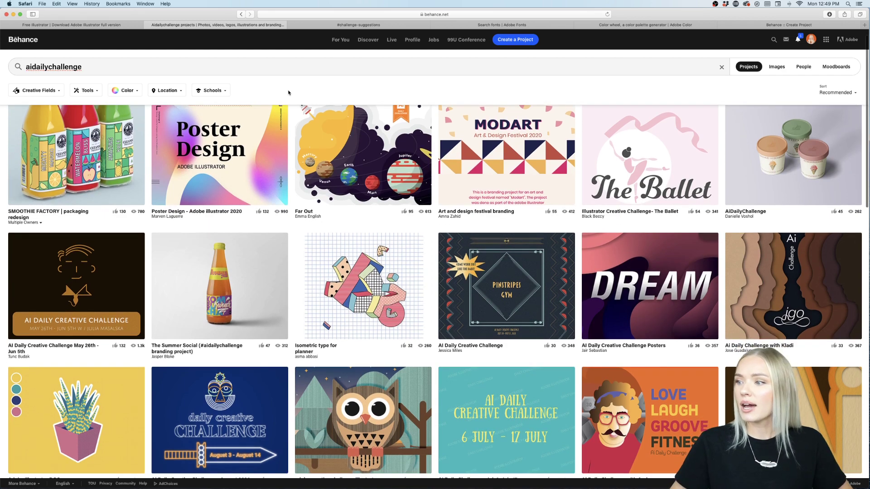
{"action": "scroll", "coordinate": [288, 93], "scroll_direction": "up", "scroll_amount": 4}
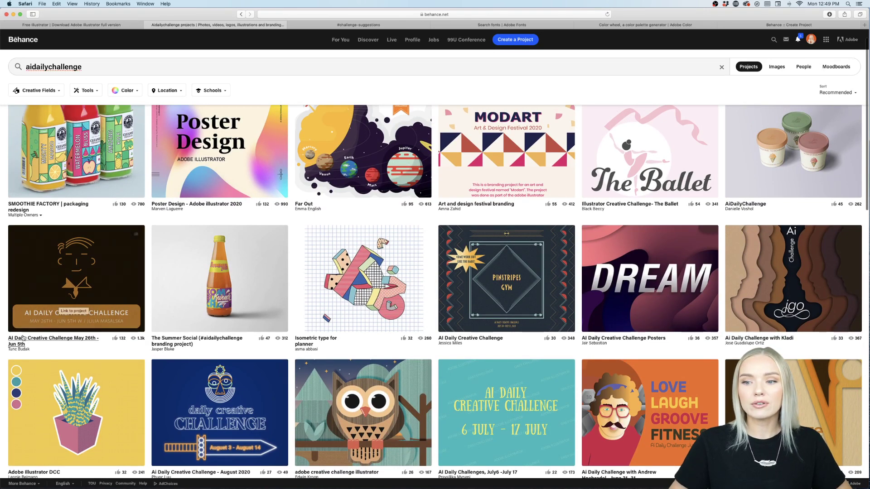
{"action": "scroll", "coordinate": [27, 351], "scroll_direction": "up", "scroll_amount": 1}
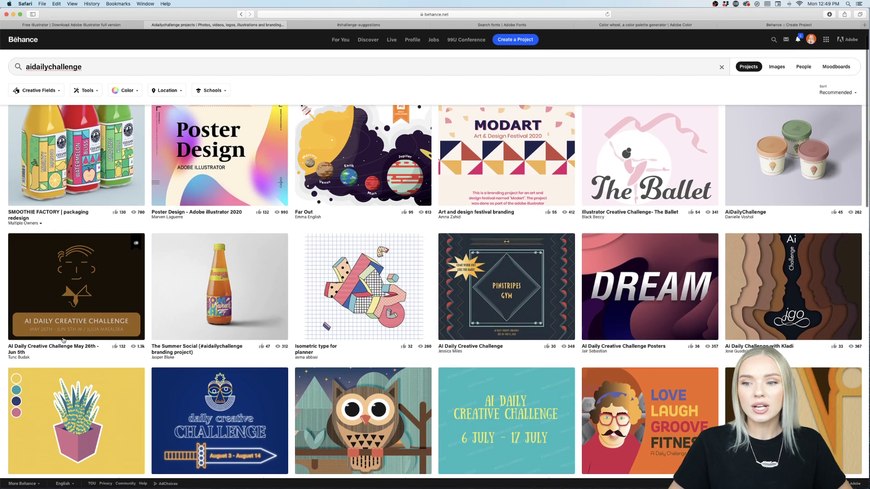
{"action": "mouse_move", "coordinate": [136, 246]}
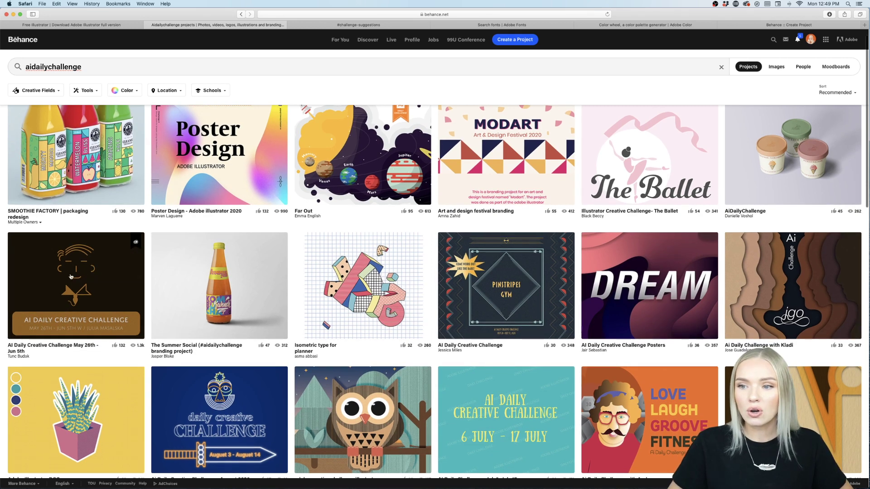
{"action": "scroll", "coordinate": [72, 275], "scroll_direction": "up", "scroll_amount": 2}
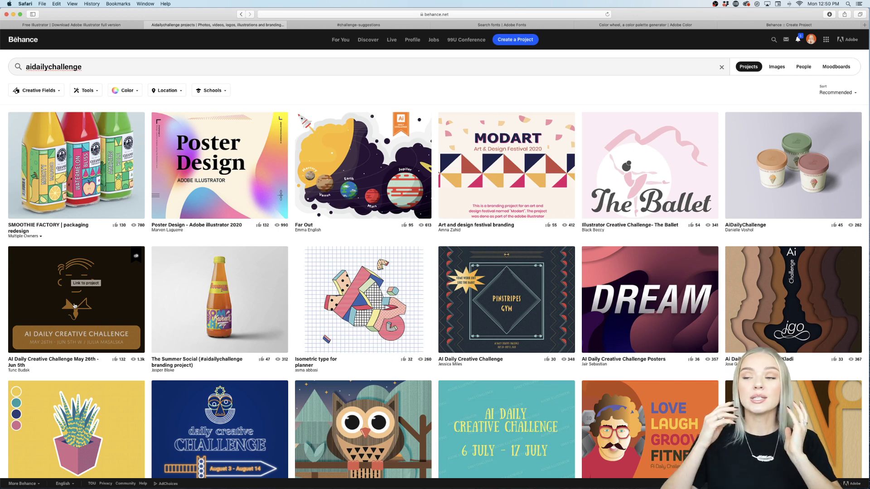
{"action": "left_click", "coordinate": [75, 305]}
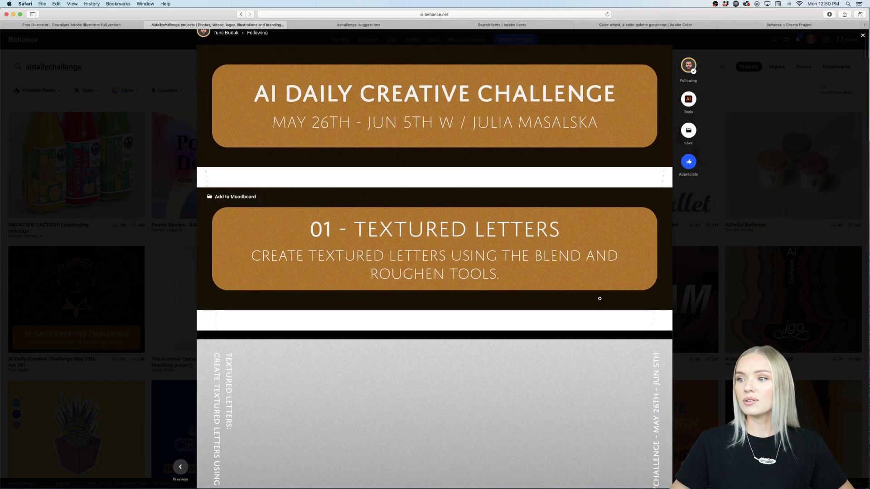
Examine how the May 26th - Jun 5th project introduces and presents each challenge piece, and return to the search results
{"action": "scroll", "coordinate": [600, 299], "scroll_direction": "down", "scroll_amount": 6}
{"action": "scroll", "coordinate": [600, 299], "scroll_direction": "down", "scroll_amount": 1}
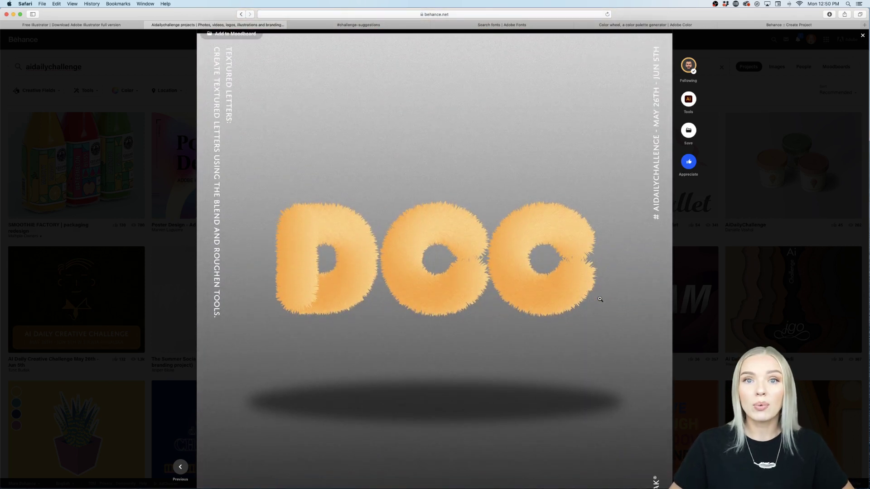
{"action": "scroll", "coordinate": [600, 299], "scroll_direction": "down", "scroll_amount": 8}
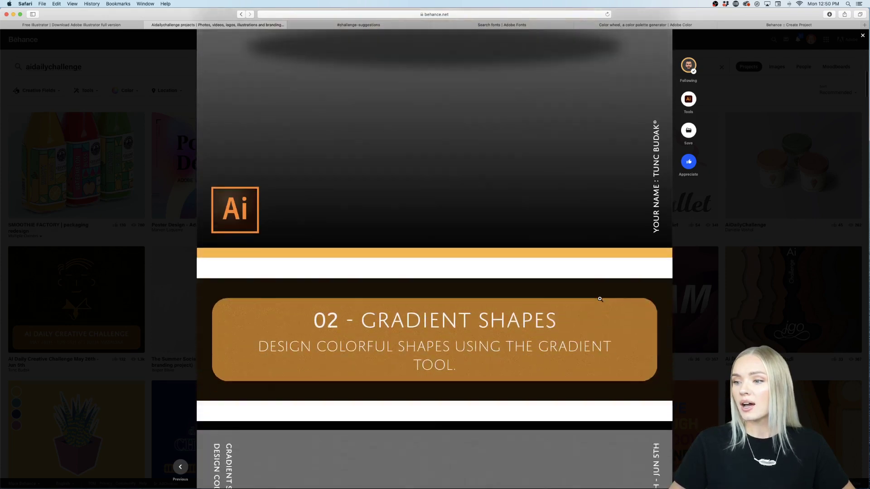
{"action": "scroll", "coordinate": [600, 299], "scroll_direction": "down", "scroll_amount": 8}
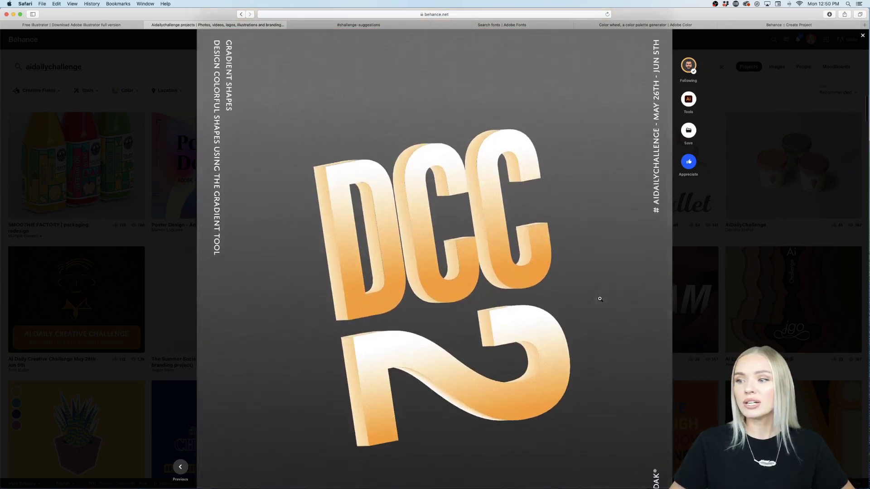
{"action": "scroll", "coordinate": [600, 299], "scroll_direction": "up", "scroll_amount": 1}
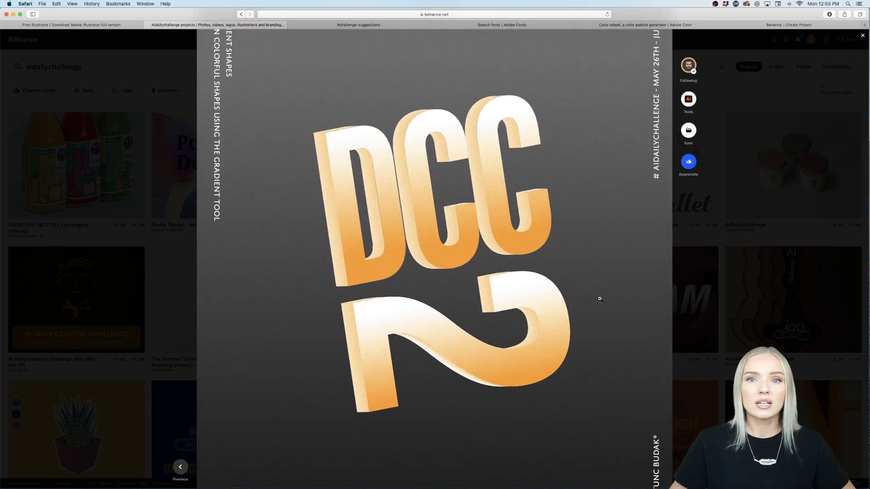
{"action": "scroll", "coordinate": [599, 299], "scroll_direction": "down", "scroll_amount": 12}
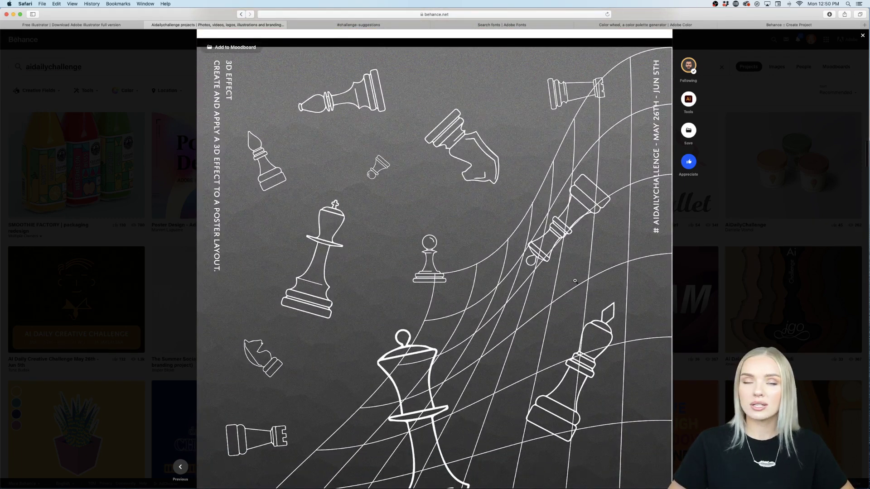
{"action": "scroll", "coordinate": [534, 244], "scroll_direction": "down", "scroll_amount": 7}
{"action": "scroll", "coordinate": [533, 257], "scroll_direction": "down", "scroll_amount": 7}
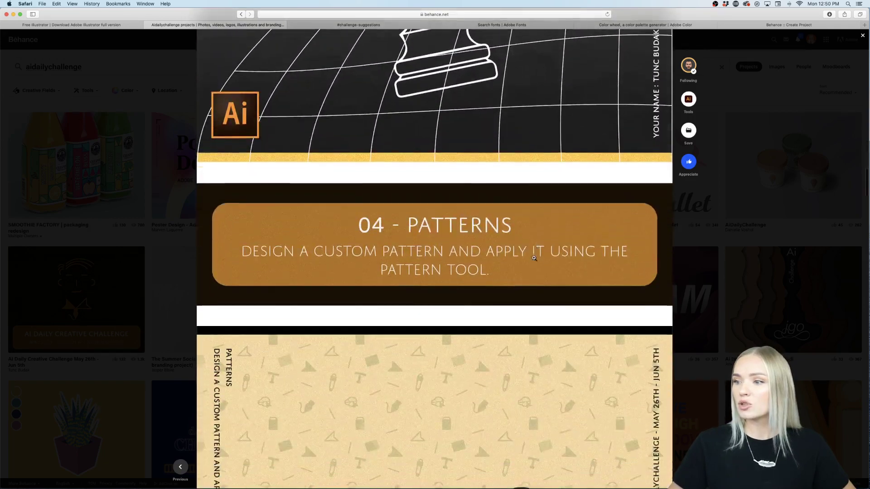
{"action": "scroll", "coordinate": [534, 258], "scroll_direction": "down", "scroll_amount": 13}
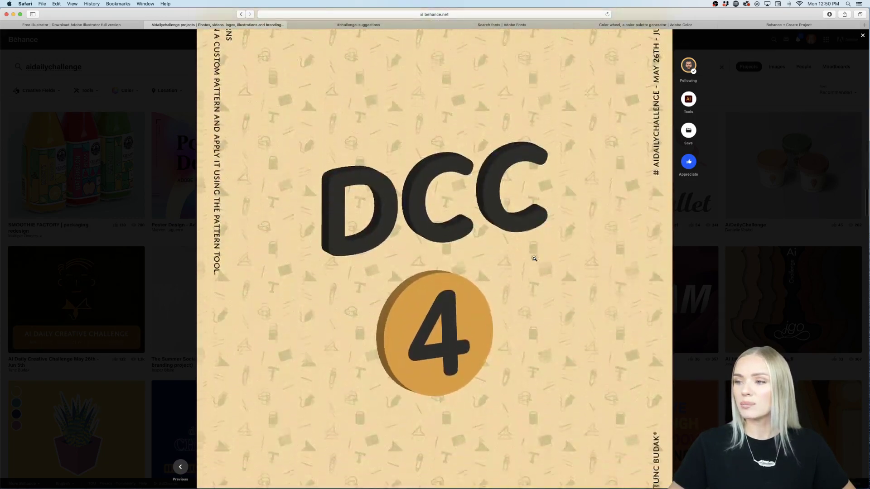
{"action": "scroll", "coordinate": [534, 258], "scroll_direction": "down", "scroll_amount": 2}
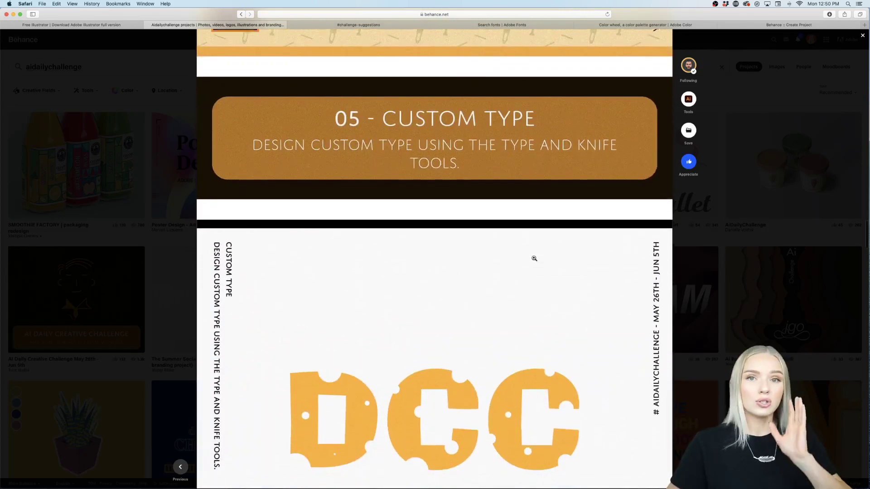
{"action": "scroll", "coordinate": [534, 258], "scroll_direction": "down", "scroll_amount": 7}
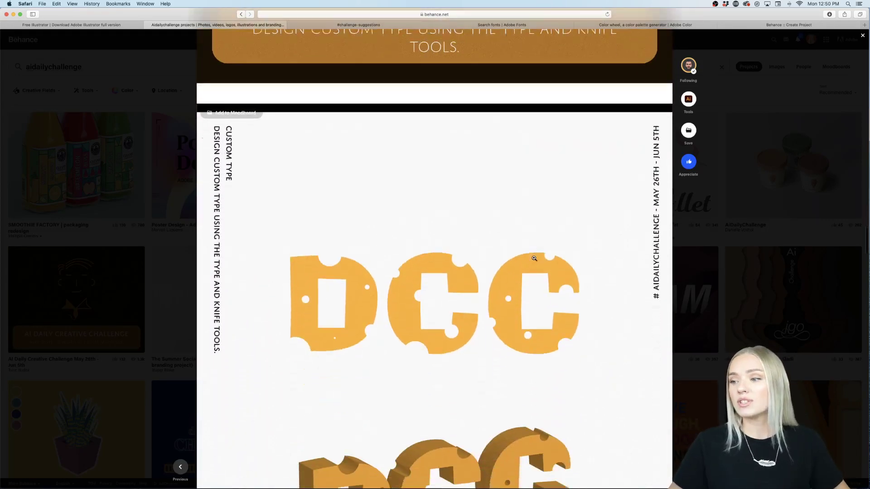
{"action": "scroll", "coordinate": [534, 258], "scroll_direction": "down", "scroll_amount": 14}
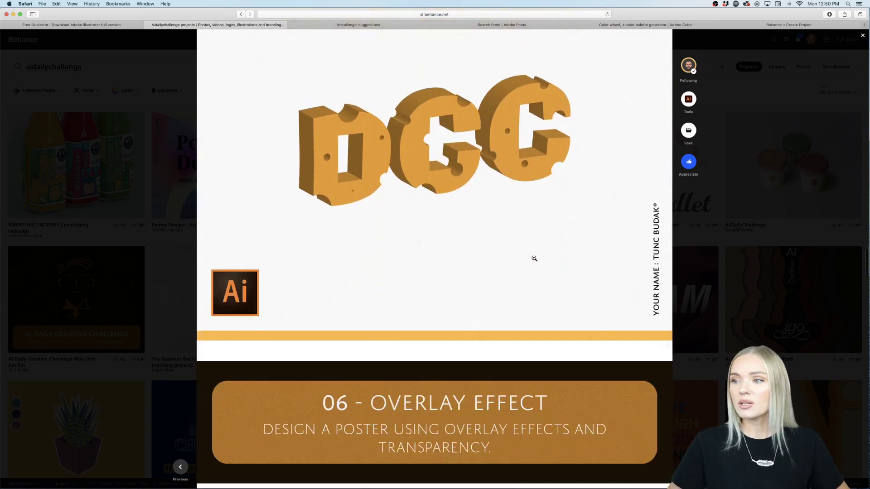
{"action": "scroll", "coordinate": [533, 257], "scroll_direction": "down", "scroll_amount": 2}
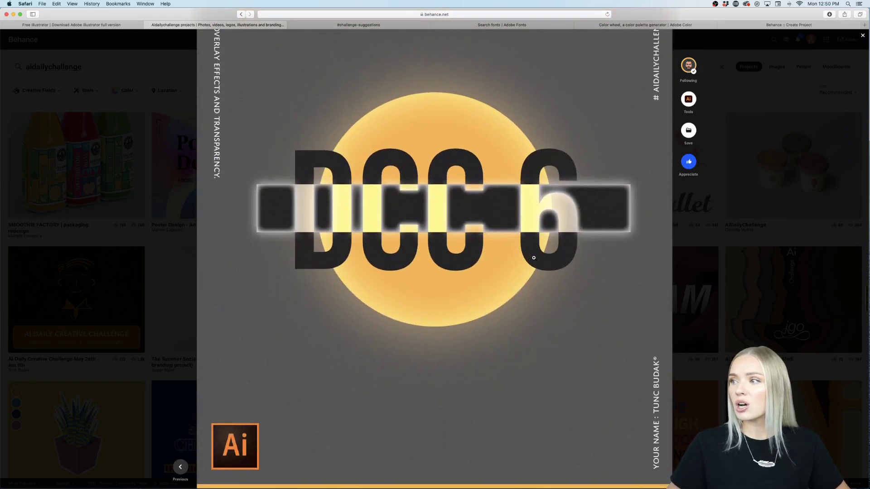
{"action": "left_click", "coordinate": [862, 36]}
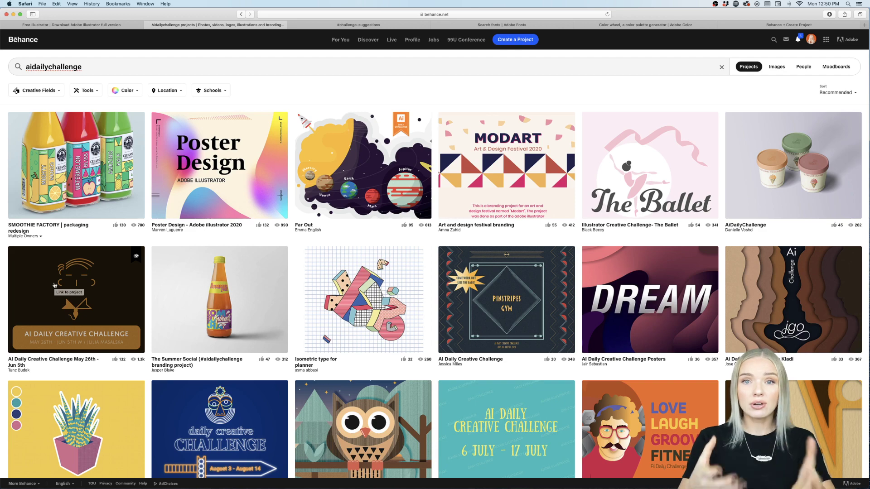
Open the Love Laugh Groove Fitness challenge project, examine its section headings, descriptions and artwork, and close it
{"action": "scroll", "coordinate": [593, 351], "scroll_direction": "down", "scroll_amount": 4}
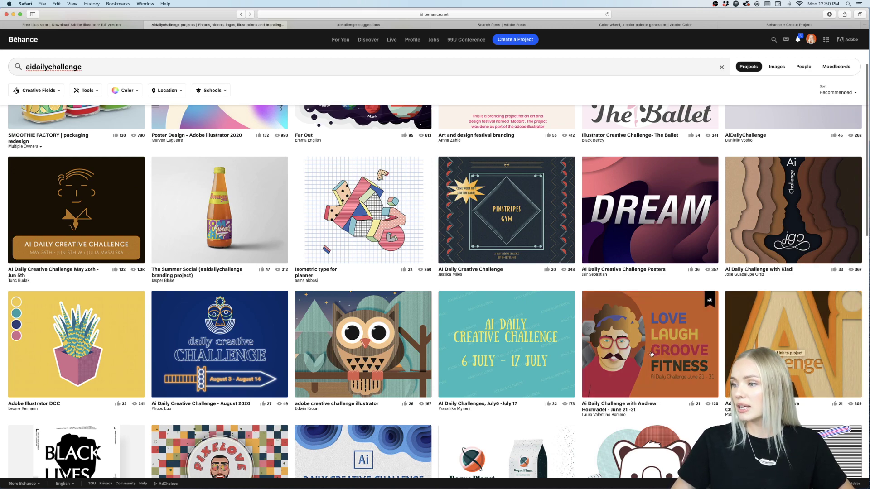
{"action": "left_click", "coordinate": [651, 354]}
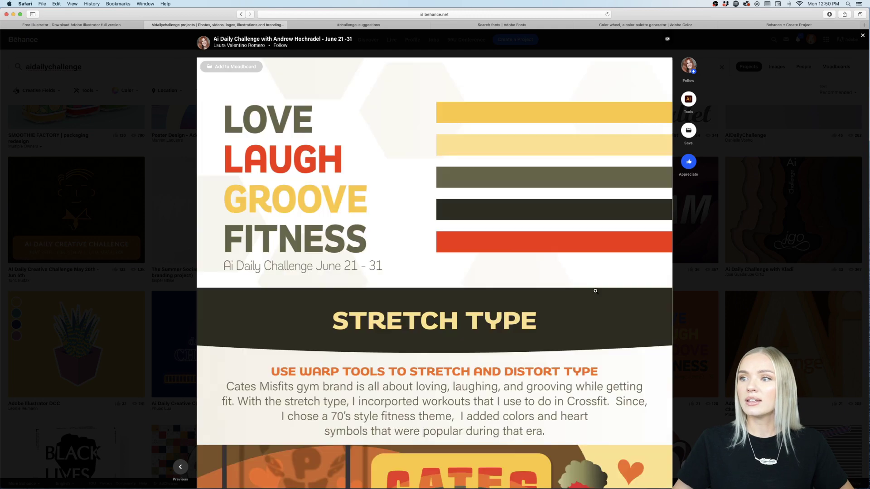
{"action": "scroll", "coordinate": [595, 291], "scroll_direction": "down", "scroll_amount": 1}
{"action": "scroll", "coordinate": [595, 291], "scroll_direction": "up", "scroll_amount": 1}
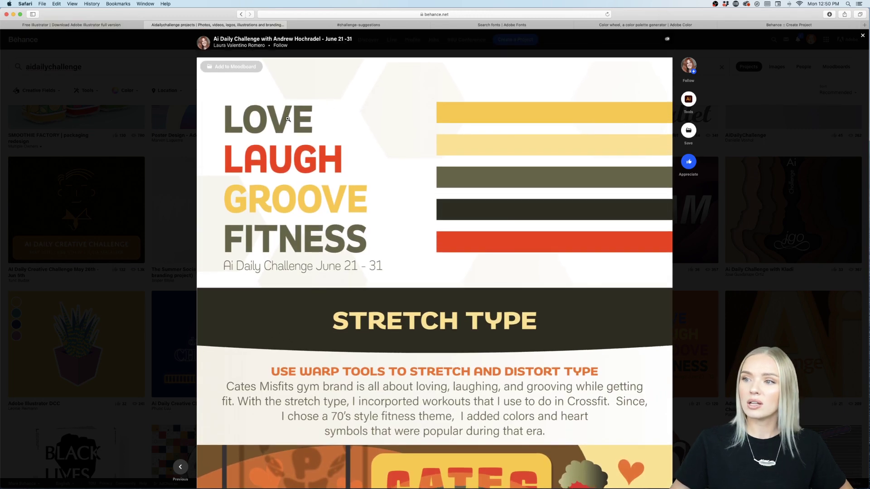
{"action": "scroll", "coordinate": [438, 297], "scroll_direction": "down", "scroll_amount": 1}
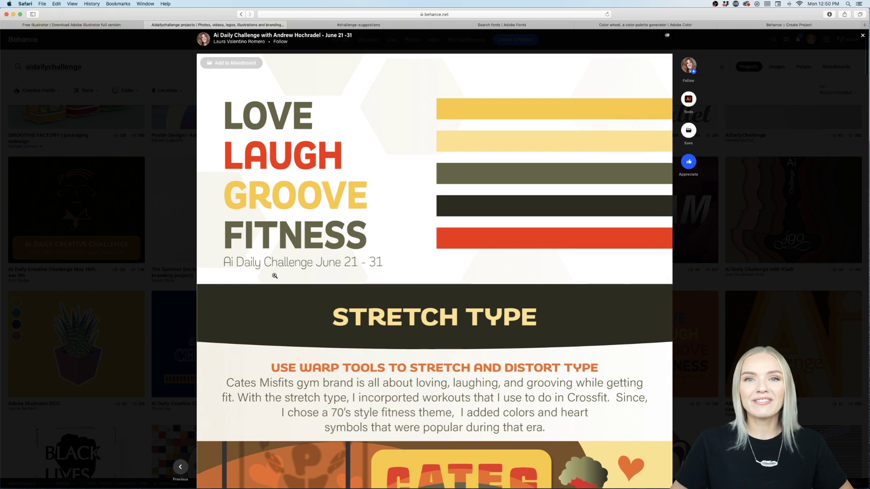
{"action": "scroll", "coordinate": [274, 275], "scroll_direction": "down", "scroll_amount": 1}
{"action": "scroll", "coordinate": [274, 275], "scroll_direction": "down", "scroll_amount": 10}
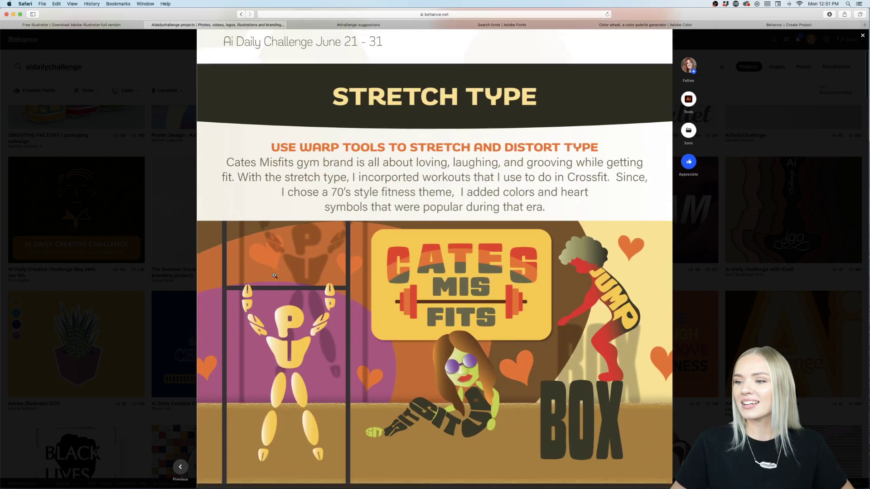
{"action": "scroll", "coordinate": [274, 275], "scroll_direction": "down", "scroll_amount": 15}
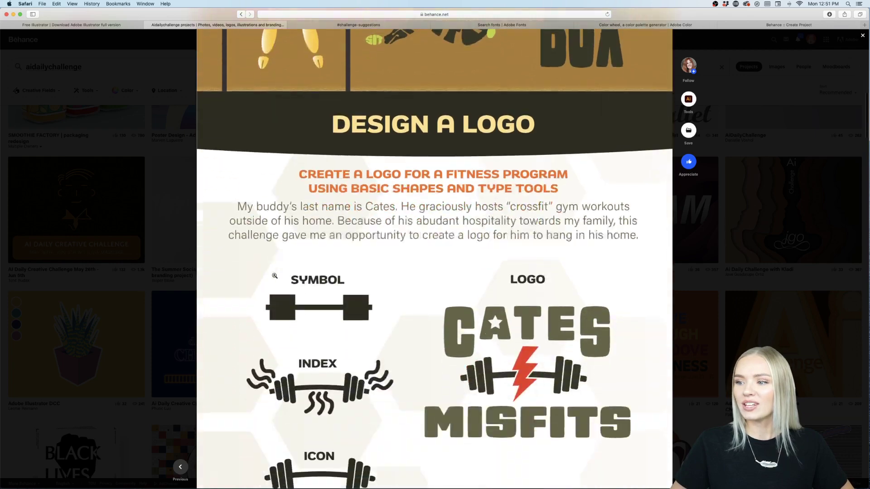
{"action": "scroll", "coordinate": [274, 275], "scroll_direction": "down", "scroll_amount": 17}
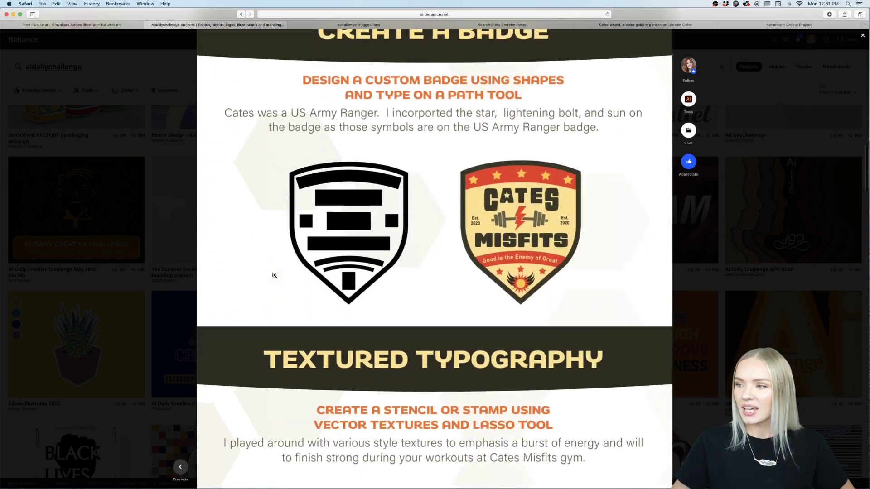
{"action": "scroll", "coordinate": [274, 275], "scroll_direction": "down", "scroll_amount": 20}
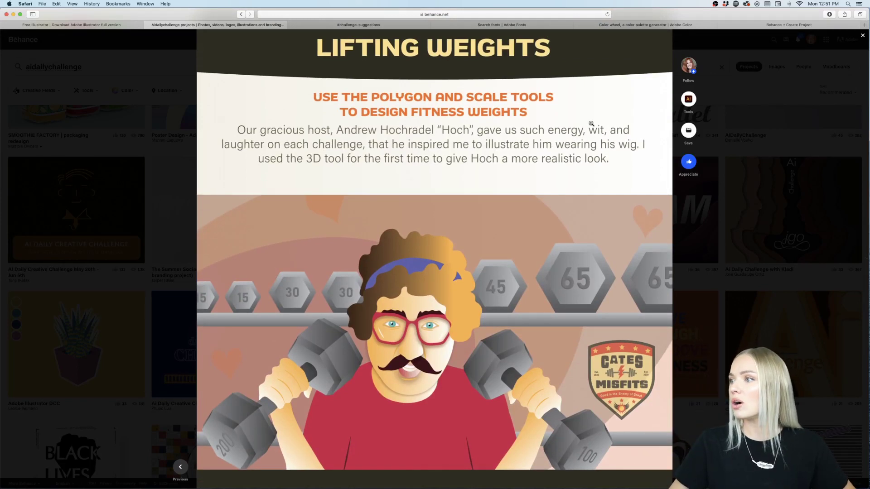
{"action": "left_click", "coordinate": [863, 36]}
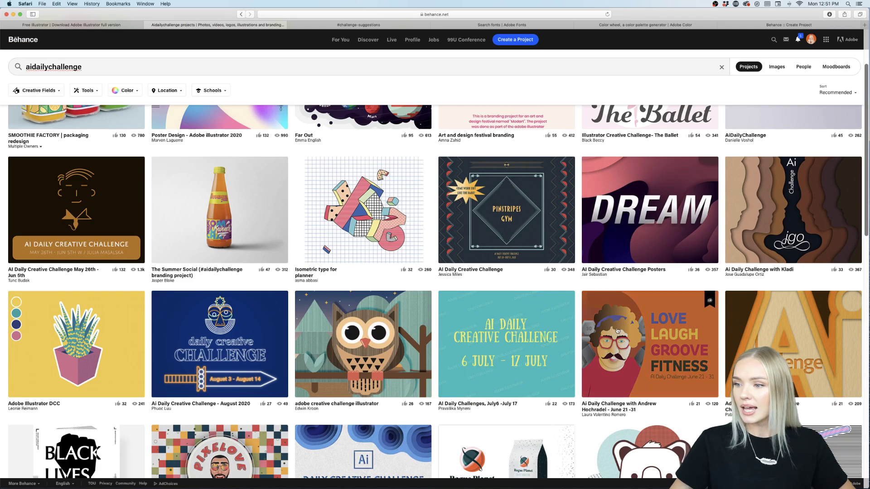
Search Behance projects for anagrama and open the Anagrama Studio profile from the results
{"action": "scroll", "coordinate": [591, 330], "scroll_direction": "down", "scroll_amount": 3}
{"action": "scroll", "coordinate": [591, 329], "scroll_direction": "down", "scroll_amount": 1}
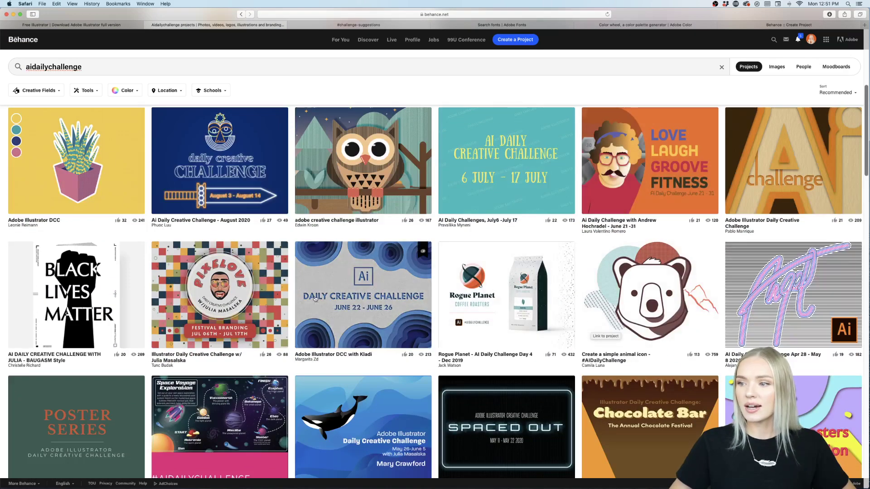
{"action": "mouse_move", "coordinate": [420, 255]}
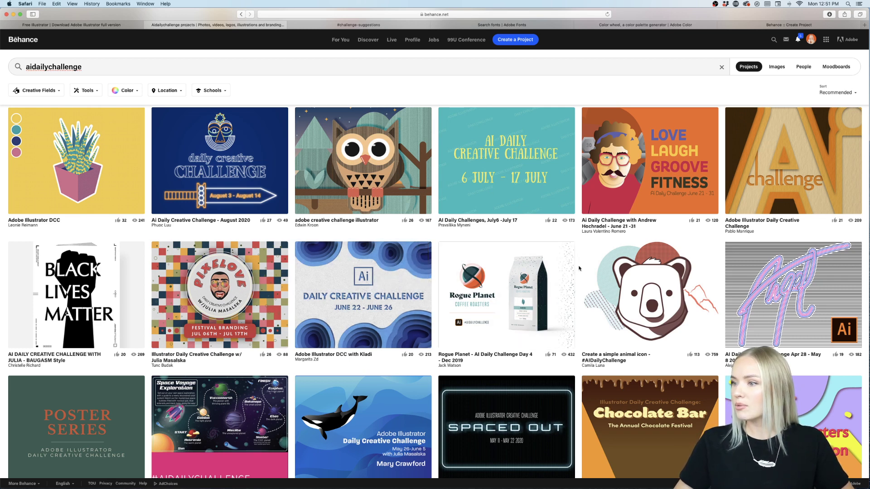
{"action": "left_click", "coordinate": [422, 65]}
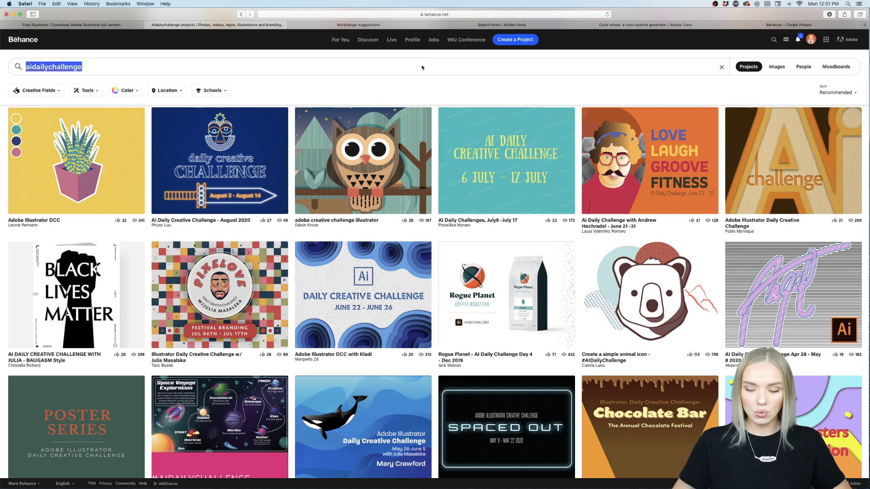
{"action": "key", "text": "BackSpace"}
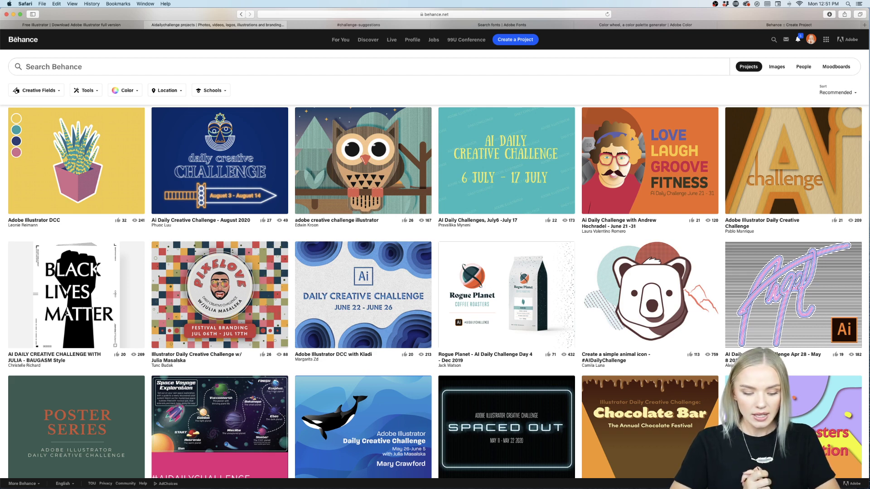
{"action": "type", "text": "anagrama"}
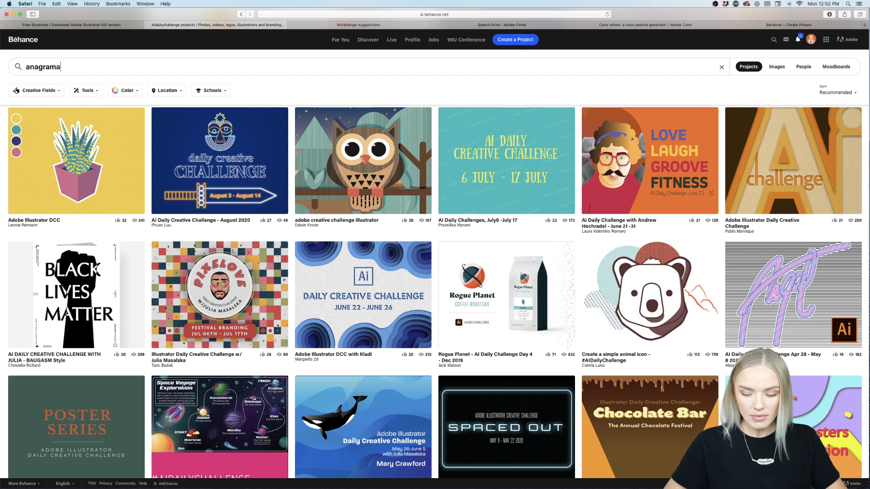
{"action": "key", "text": "Return"}
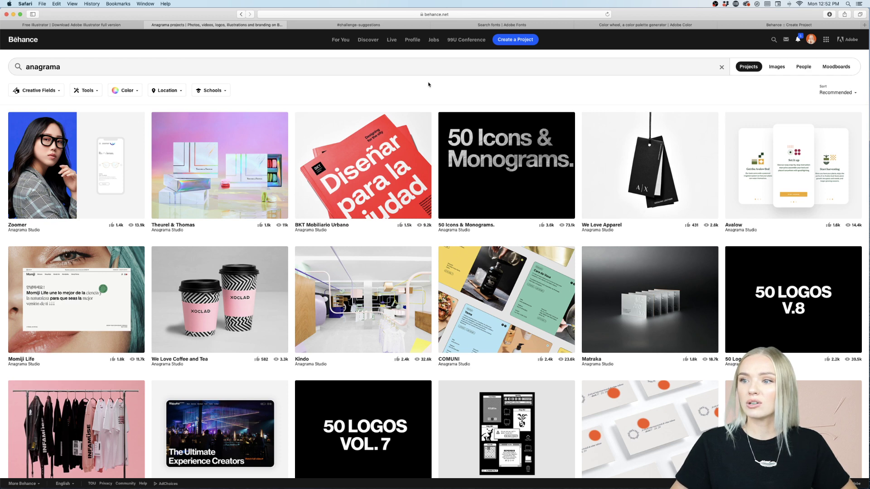
{"action": "left_click", "coordinate": [175, 230]}
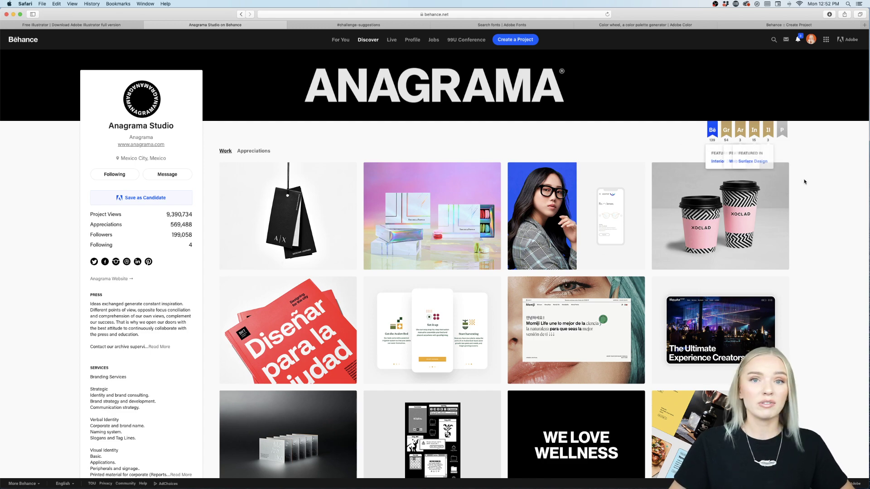
Open Anagrama Studio's Cocofloss Neapolitan project and examine its client, objective and solution text and opening images
{"action": "scroll", "coordinate": [823, 248], "scroll_direction": "down", "scroll_amount": 10}
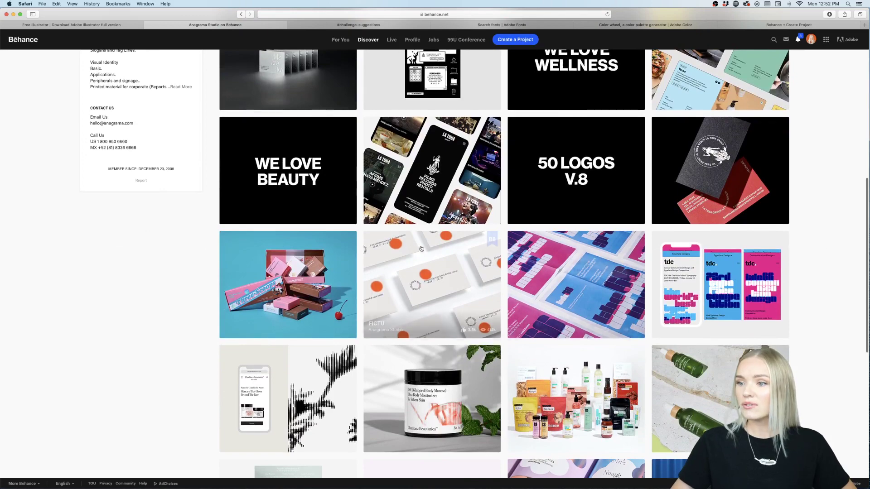
{"action": "left_click", "coordinate": [269, 288]}
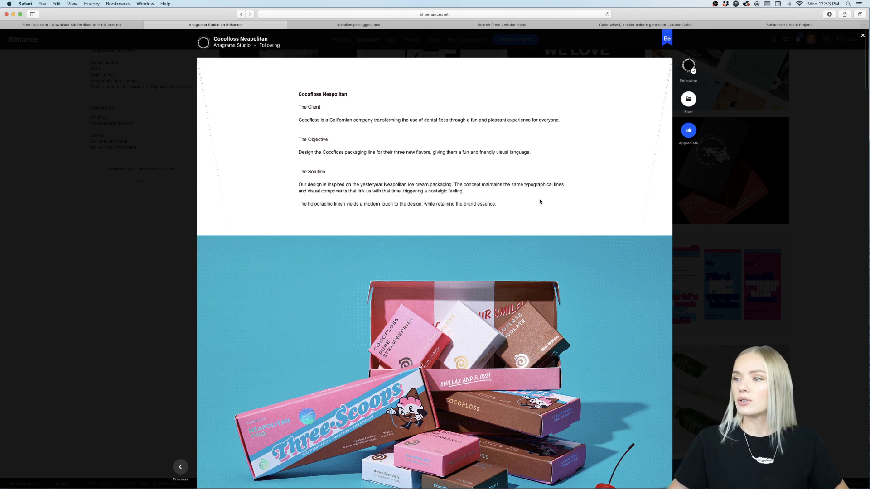
{"action": "scroll", "coordinate": [584, 230], "scroll_direction": "down", "scroll_amount": 5}
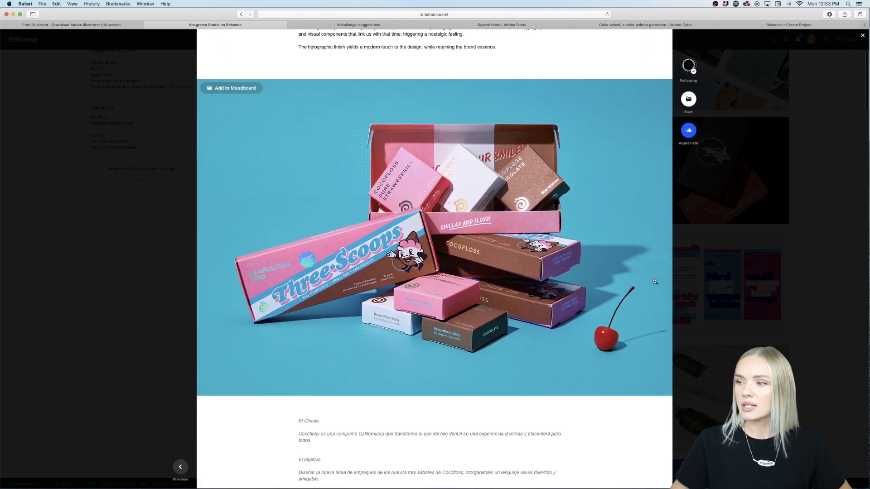
{"action": "scroll", "coordinate": [618, 297], "scroll_direction": "down", "scroll_amount": 4}
{"action": "scroll", "coordinate": [619, 296], "scroll_direction": "up", "scroll_amount": 5}
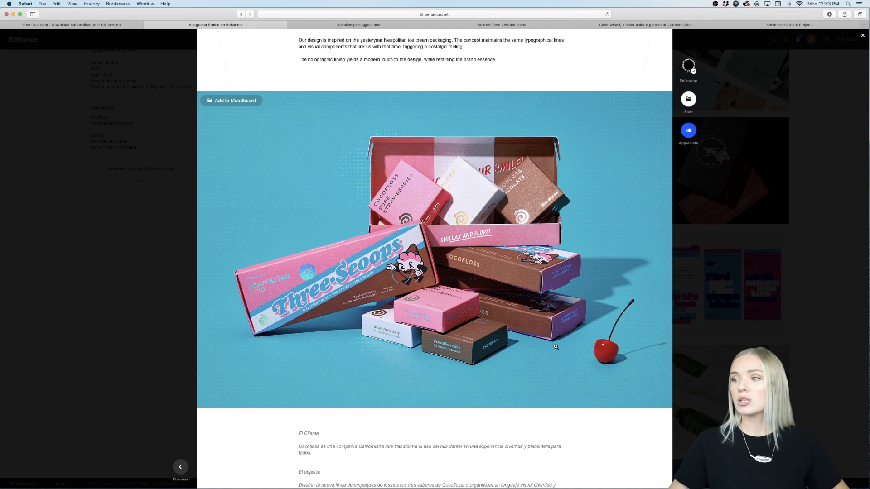
{"action": "scroll", "coordinate": [633, 354], "scroll_direction": "down", "scroll_amount": 10}
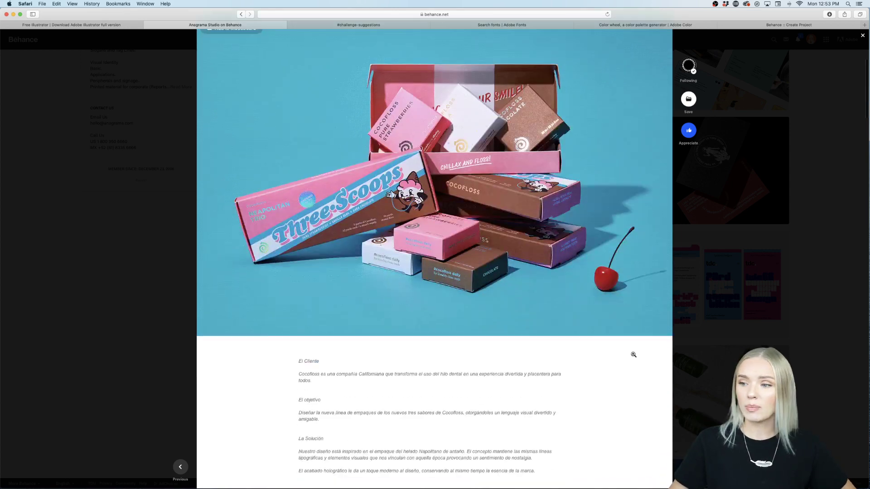
{"action": "scroll", "coordinate": [633, 355], "scroll_direction": "down", "scroll_amount": 10}
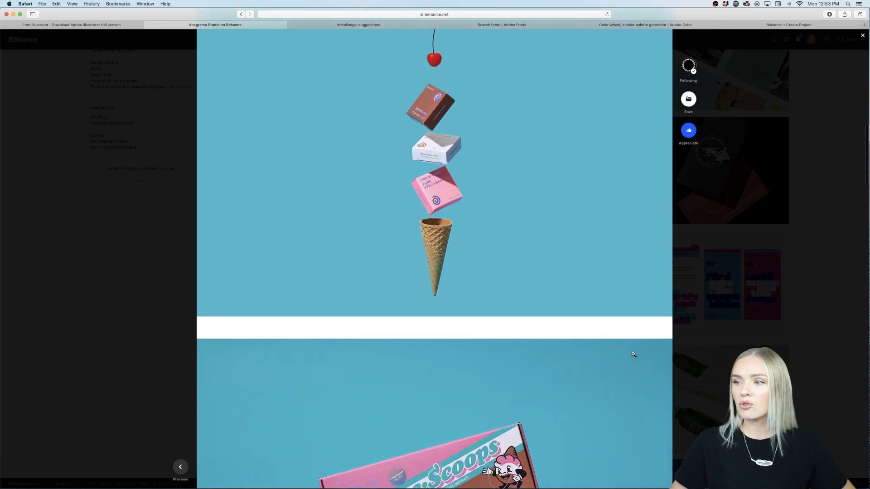
Examine how the Cocofloss product shots are arranged through the end of the project, and return to the studio's portfolio
{"action": "scroll", "coordinate": [633, 354], "scroll_direction": "down", "scroll_amount": 5}
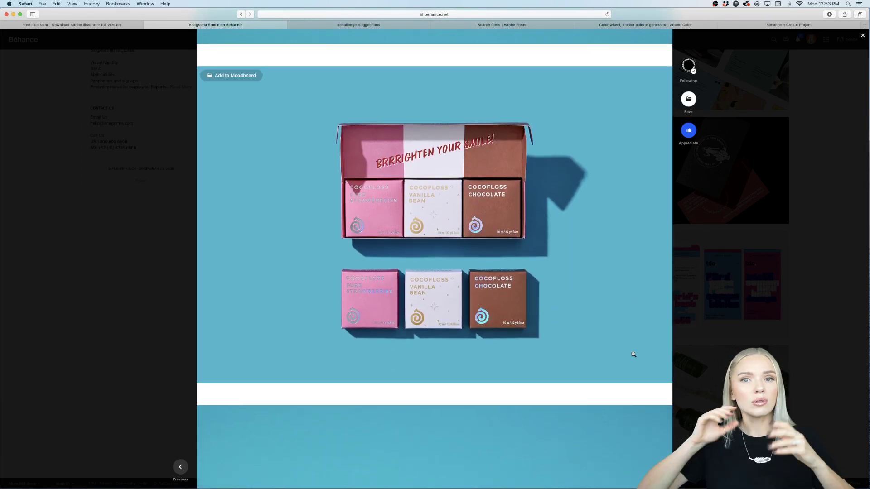
{"action": "scroll", "coordinate": [634, 354], "scroll_direction": "down", "scroll_amount": 2}
{"action": "scroll", "coordinate": [634, 354], "scroll_direction": "up", "scroll_amount": 4}
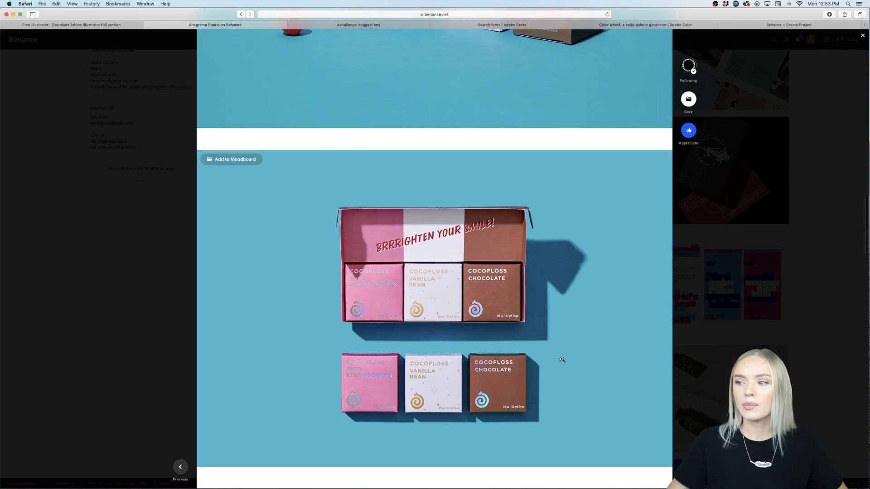
{"action": "scroll", "coordinate": [562, 359], "scroll_direction": "down", "scroll_amount": 8}
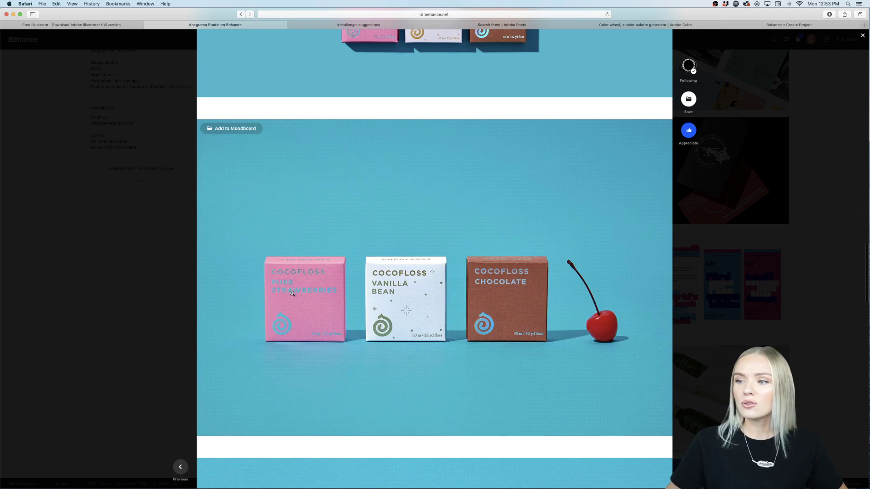
{"action": "scroll", "coordinate": [461, 271], "scroll_direction": "up", "scroll_amount": 5}
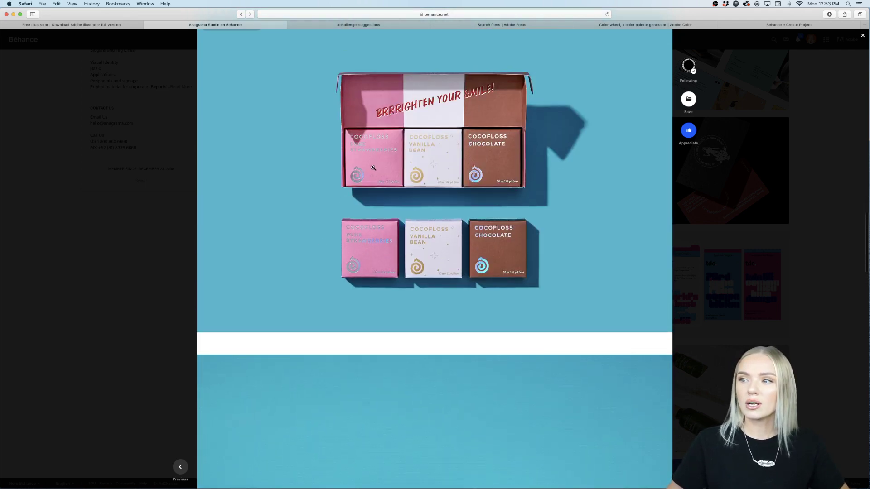
{"action": "scroll", "coordinate": [551, 233], "scroll_direction": "down", "scroll_amount": 8}
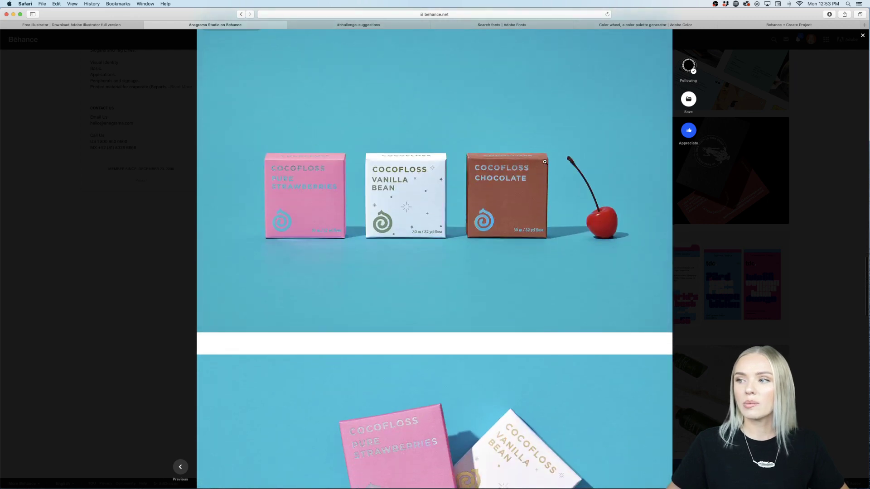
{"action": "scroll", "coordinate": [537, 260], "scroll_direction": "down", "scroll_amount": 5}
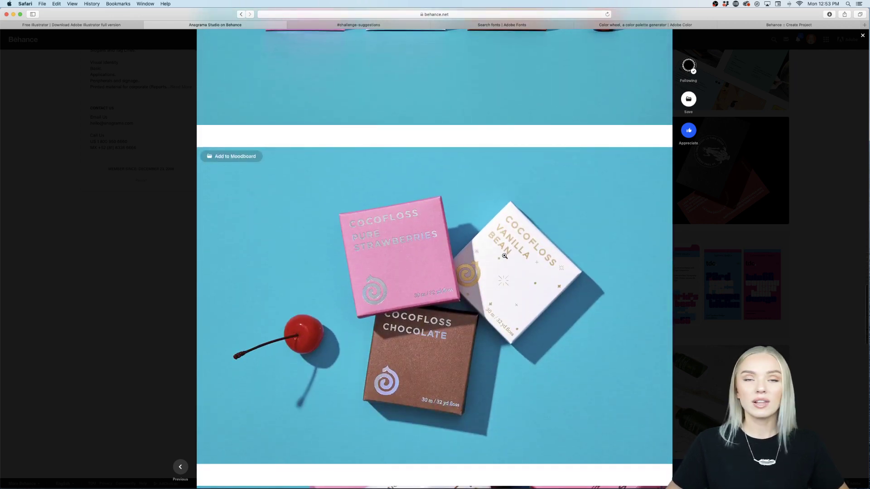
{"action": "scroll", "coordinate": [494, 328], "scroll_direction": "down", "scroll_amount": 5}
{"action": "scroll", "coordinate": [494, 328], "scroll_direction": "down", "scroll_amount": 3}
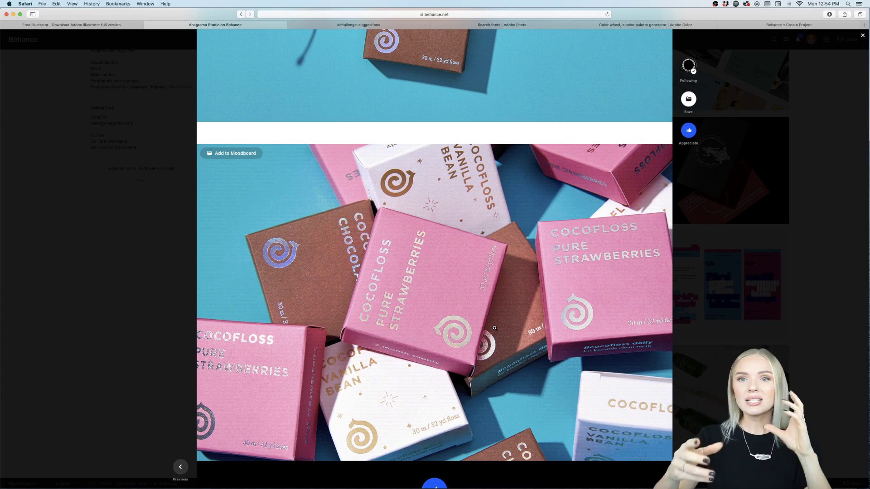
{"action": "scroll", "coordinate": [494, 327], "scroll_direction": "down", "scroll_amount": 10}
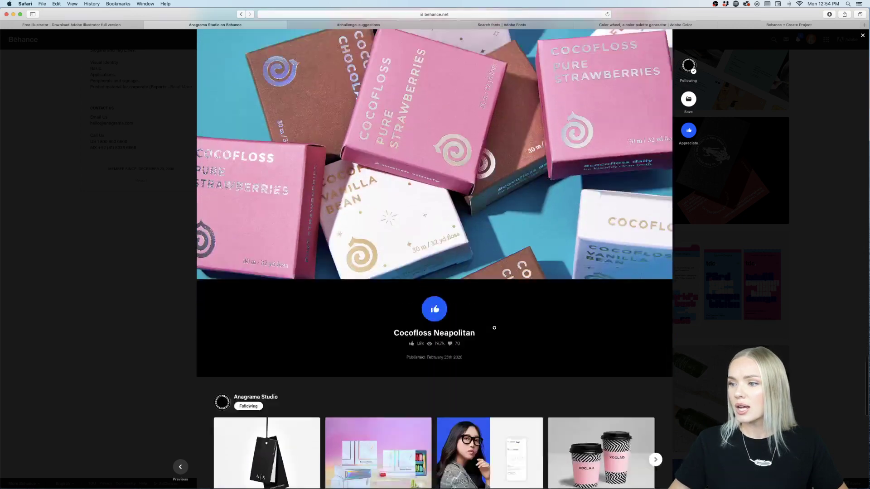
{"action": "scroll", "coordinate": [788, 238], "scroll_direction": "up", "scroll_amount": 15}
{"action": "left_click", "coordinate": [851, 213]}
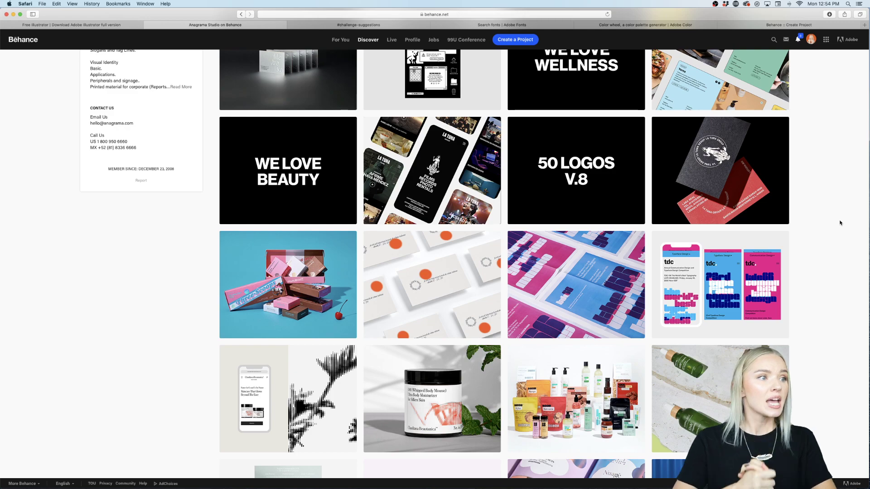
Leave the Anagrama Studio portfolio and load the Daily Creative Challenge page at be.net/challenge
{"action": "scroll", "coordinate": [840, 222], "scroll_direction": "down", "scroll_amount": 4}
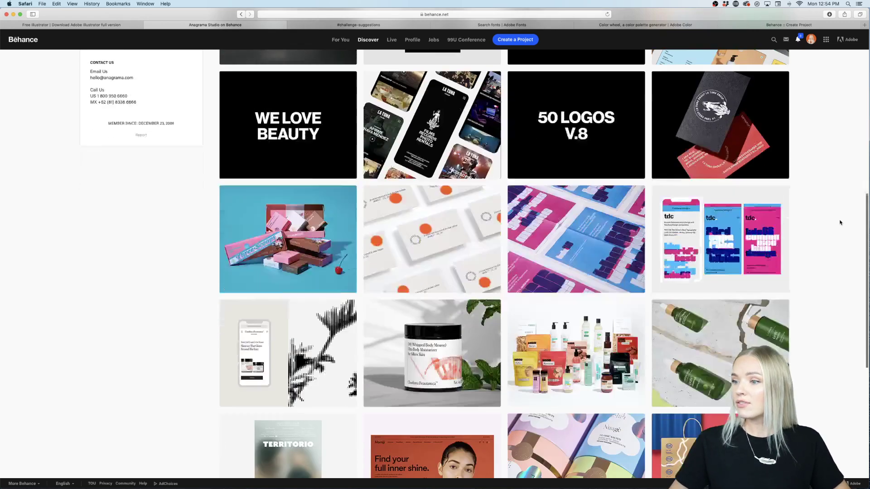
{"action": "scroll", "coordinate": [840, 222], "scroll_direction": "up", "scroll_amount": 10}
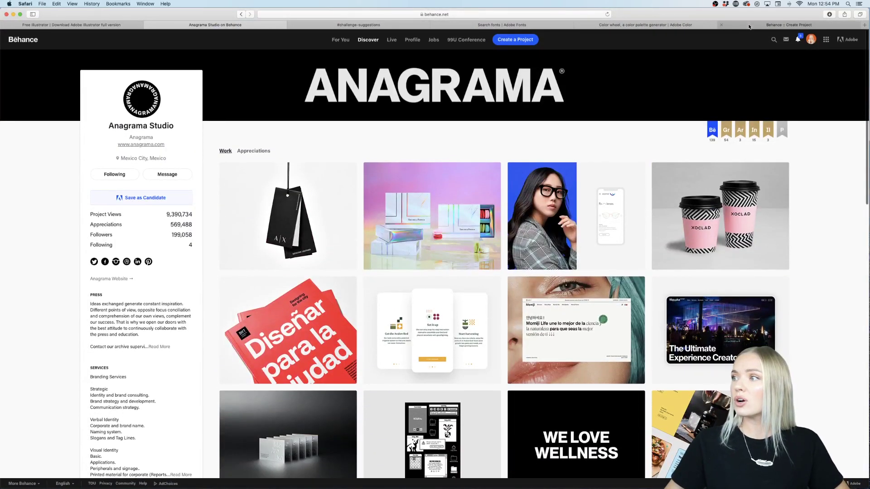
{"action": "left_click", "coordinate": [750, 25]}
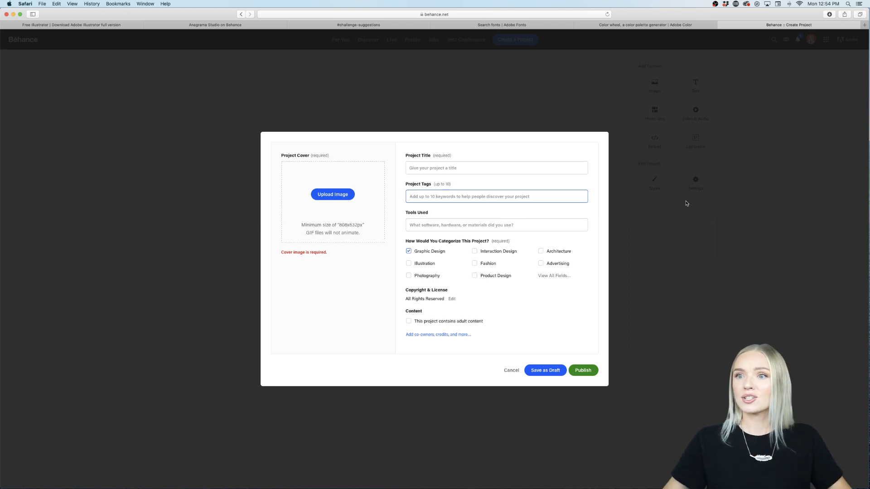
{"action": "left_click", "coordinate": [347, 25]}
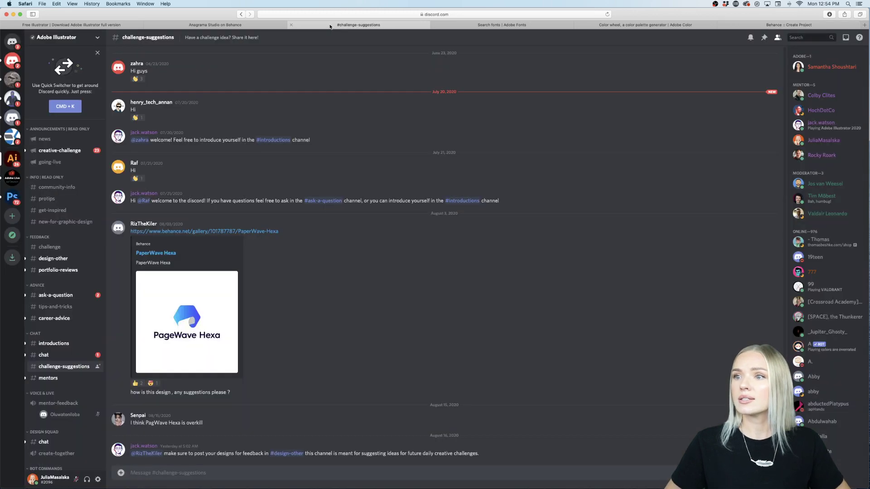
{"action": "left_click", "coordinate": [240, 25]}
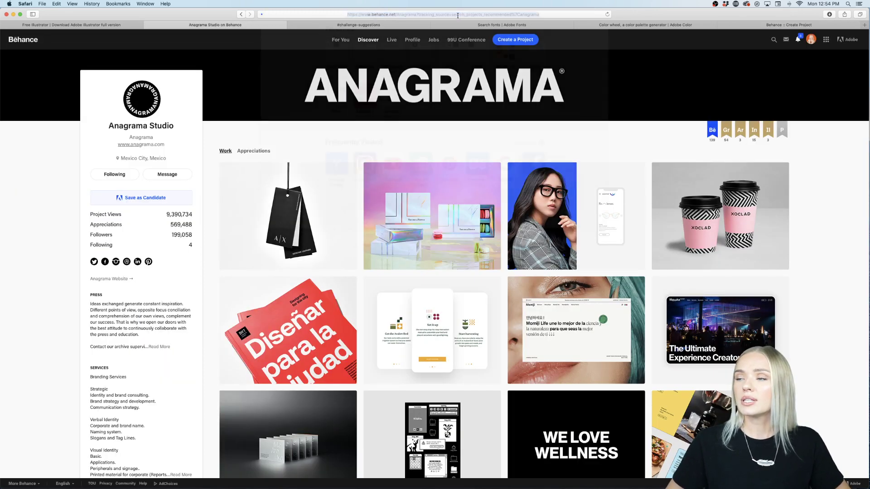
{"action": "key", "text": "super+l"}
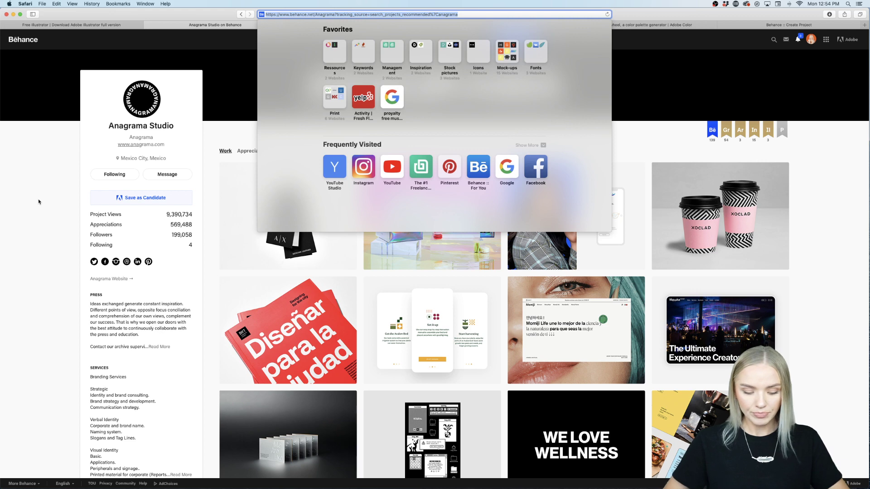
{"action": "type", "text": "b"}
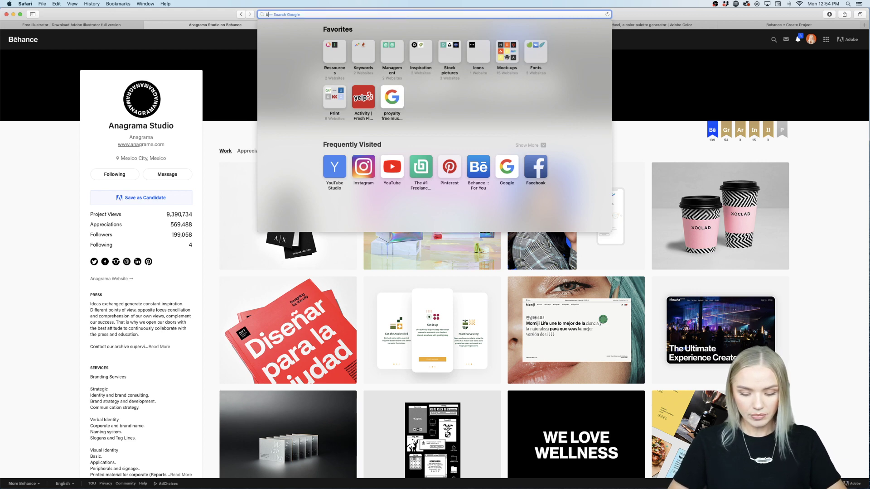
{"action": "type", "text": "e.net/challenge"}
{"action": "key", "text": "Return"}
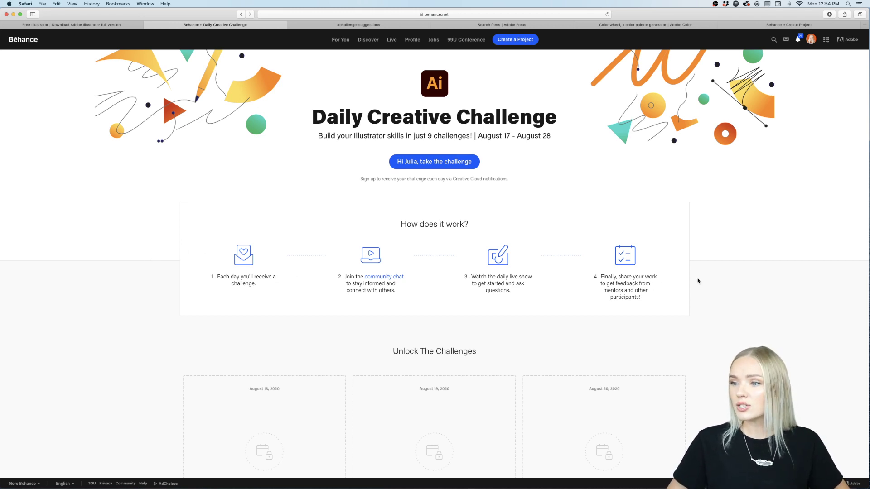
Review the How does it work section and the dated challenge cards on the Daily Creative Challenge page
{"action": "scroll", "coordinate": [698, 281], "scroll_direction": "down", "scroll_amount": 2}
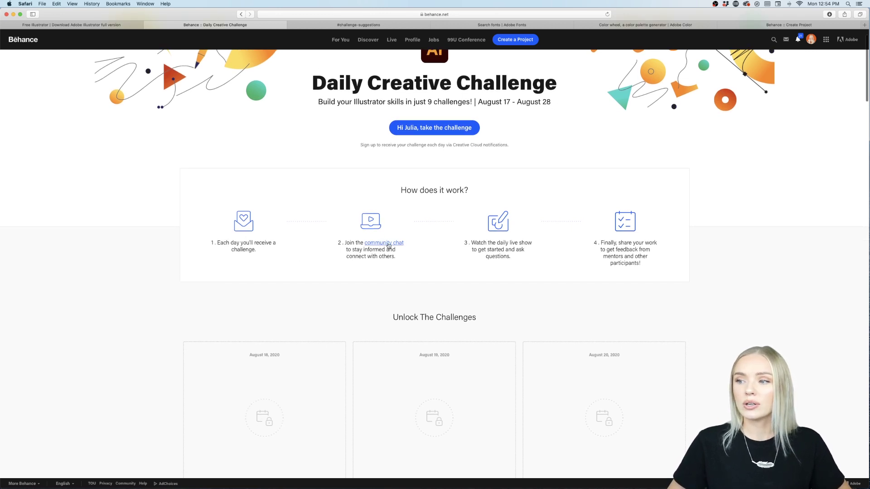
{"action": "scroll", "coordinate": [687, 342], "scroll_direction": "down", "scroll_amount": 10}
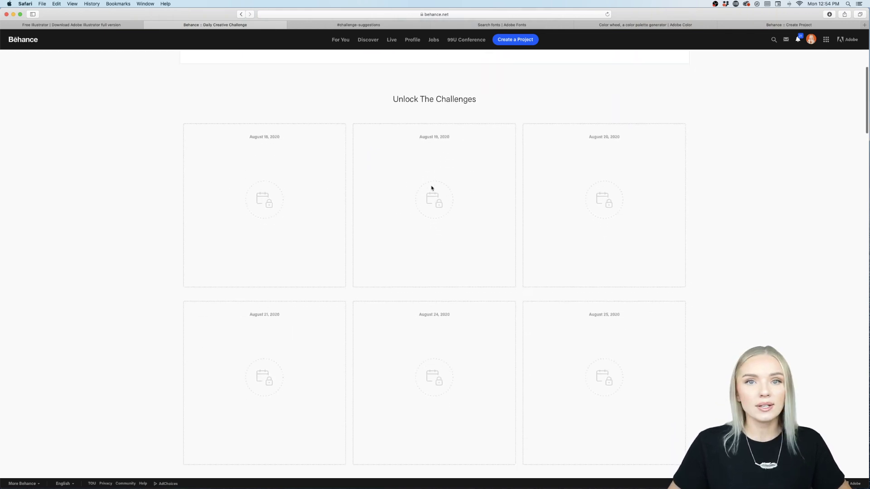
{"action": "scroll", "coordinate": [430, 202], "scroll_direction": "up", "scroll_amount": 12}
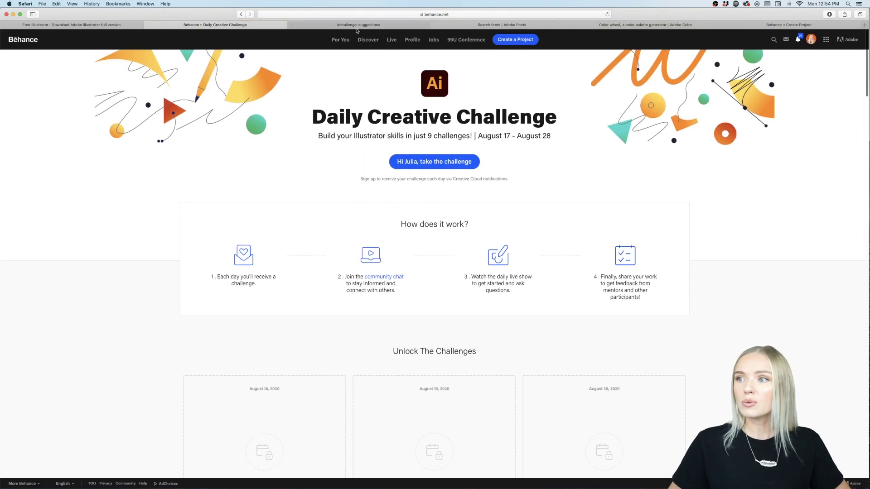
Switch to the Adobe Illustrator Discord server and look through the creative-challenge channel down to its latest announcements
{"action": "left_click", "coordinate": [359, 25]}
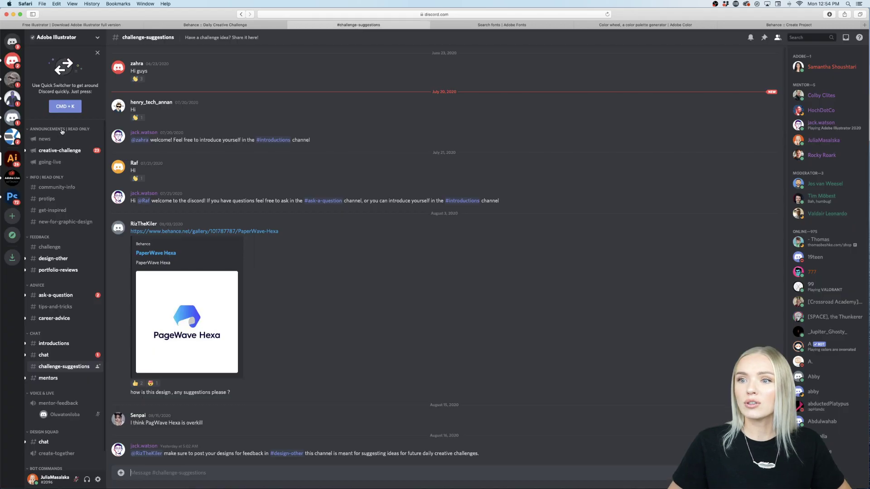
{"action": "left_click", "coordinate": [55, 151]}
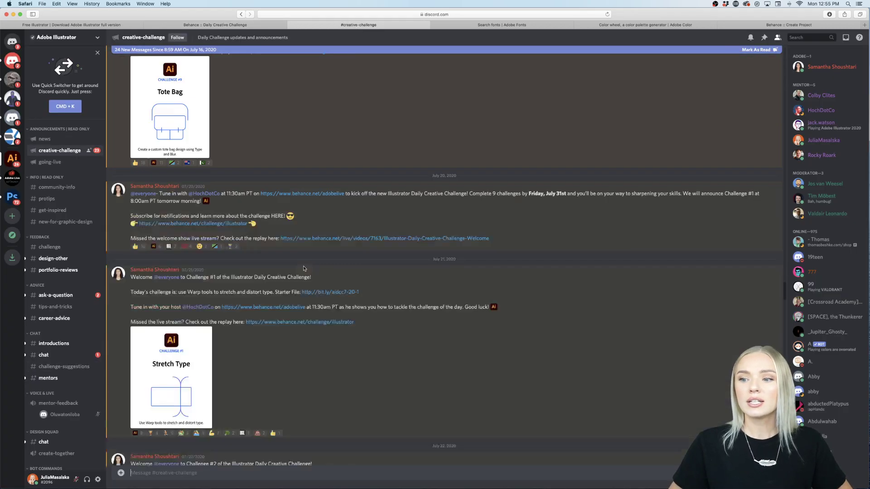
{"action": "scroll", "coordinate": [306, 265], "scroll_direction": "down", "scroll_amount": 10}
{"action": "scroll", "coordinate": [307, 262], "scroll_direction": "down", "scroll_amount": 20}
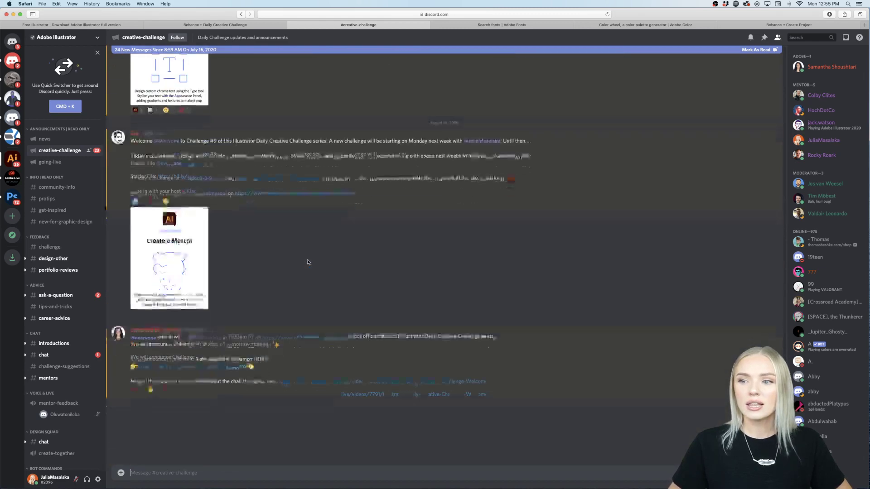